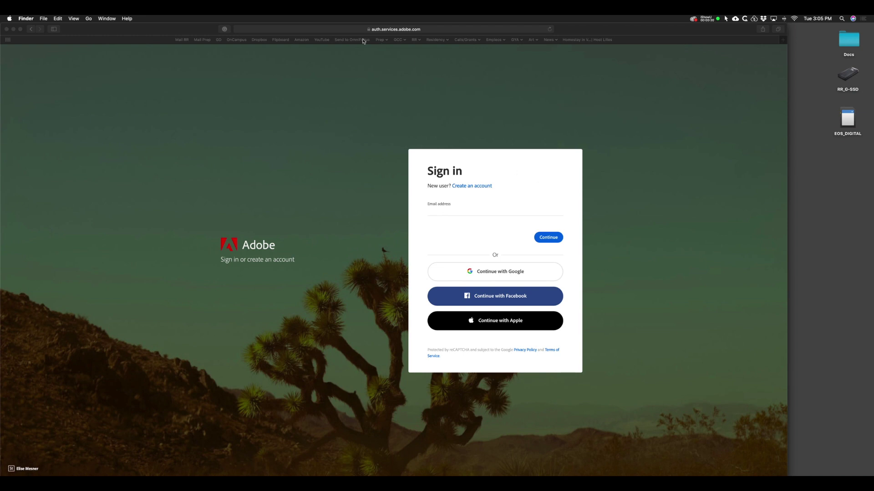
{"action": "left_click", "coordinate": [330, 30]}
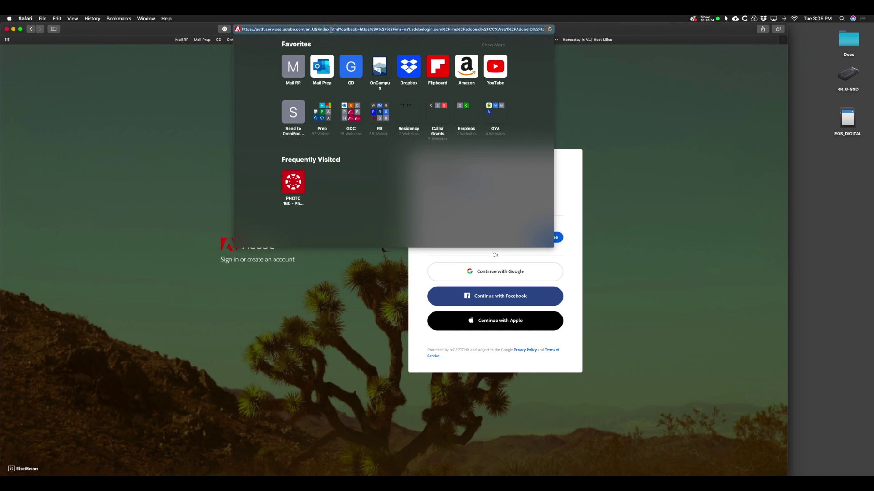
{"action": "type", "text": "https://assets.adobe.com/"}
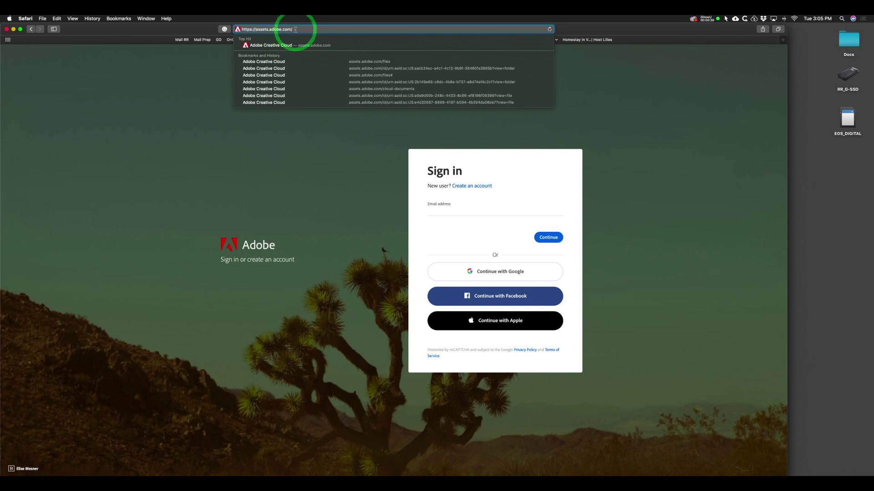
Load assets.adobe.com and submit the account e-mail, clearing a mistyped entry first.
{"action": "key", "text": "Return"}
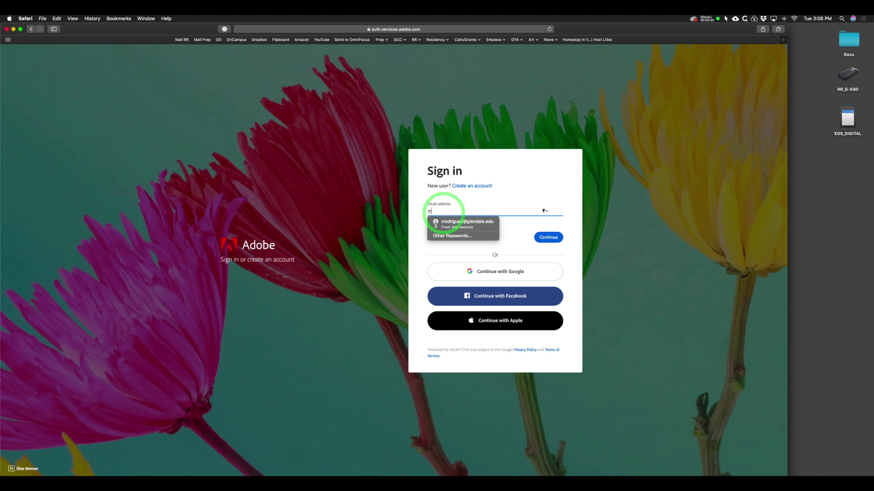
{"action": "type", "text": "od"}
{"action": "key", "text": "BackSpace"}
{"action": "key", "text": "BackSpace"}
{"action": "key", "text": "BackSpace"}
{"action": "key", "text": "BackSpace"}
{"action": "key", "text": "BackSpace"}
{"action": "key", "text": "BackSpace"}
{"action": "key", "text": "BackSpace"}
{"action": "key", "text": "BackSpace"}
{"action": "key", "text": "BackSpace"}
{"action": "key", "text": "BackSpace"}
{"action": "key", "text": "BackSpace"}
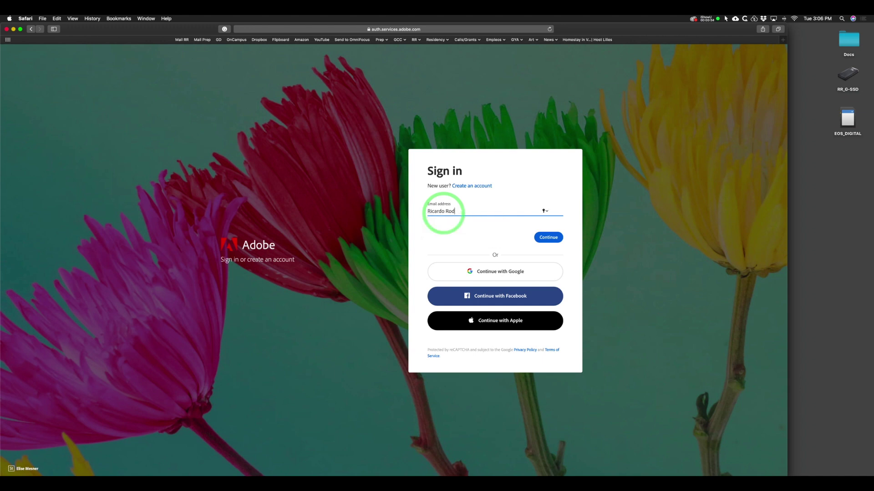
{"action": "key", "text": "super+a"}
{"action": "key", "text": "BackSpace"}
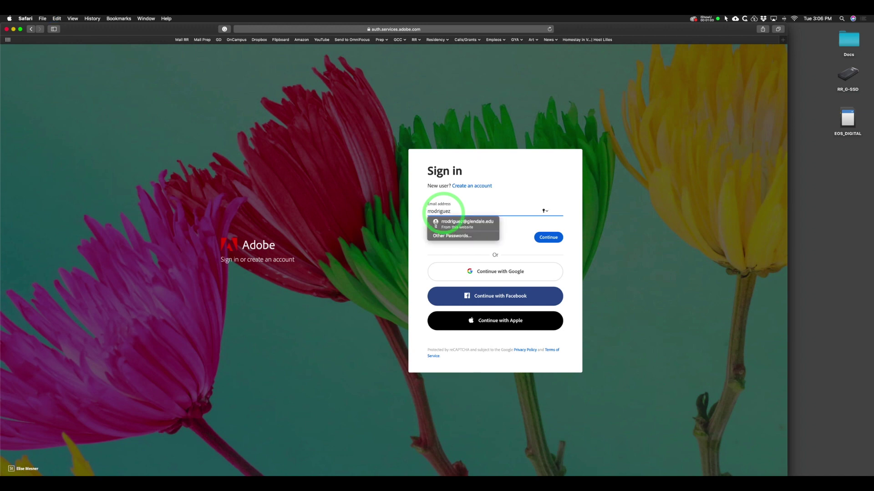
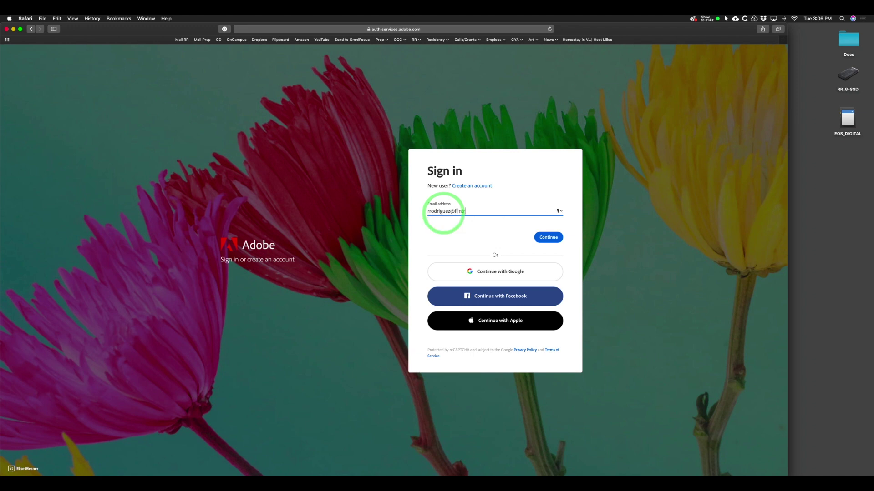
{"action": "key", "text": "Return"}
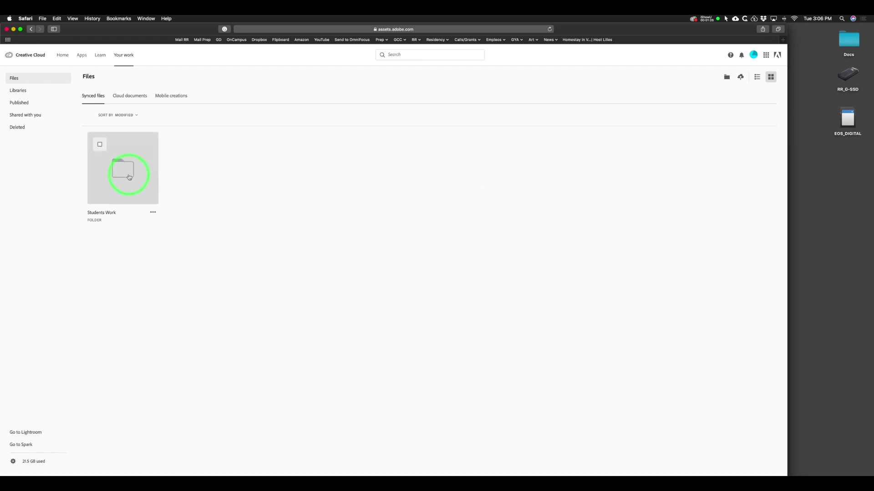
{"action": "left_click", "coordinate": [129, 178]}
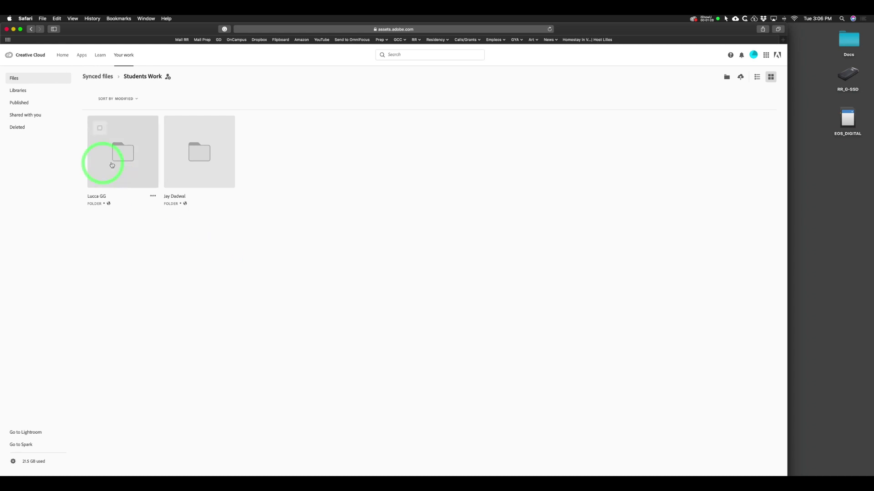
{"action": "left_click", "coordinate": [116, 153]}
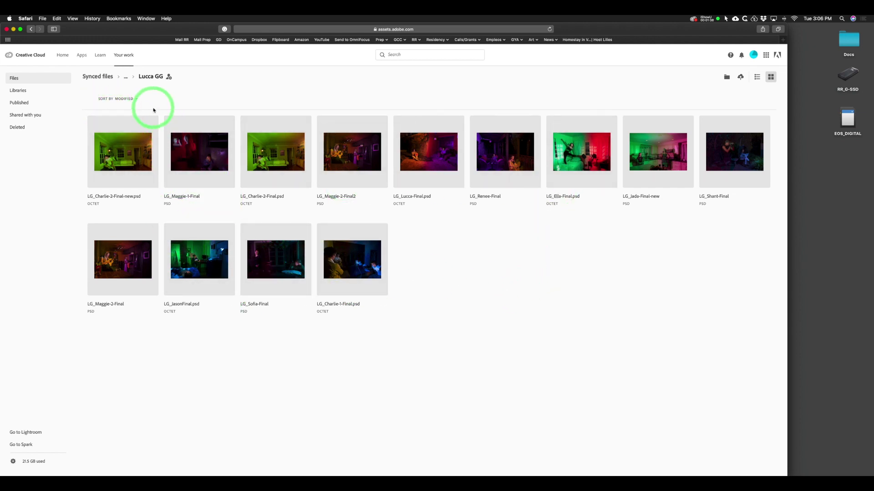
{"action": "left_click", "coordinate": [19, 77]}
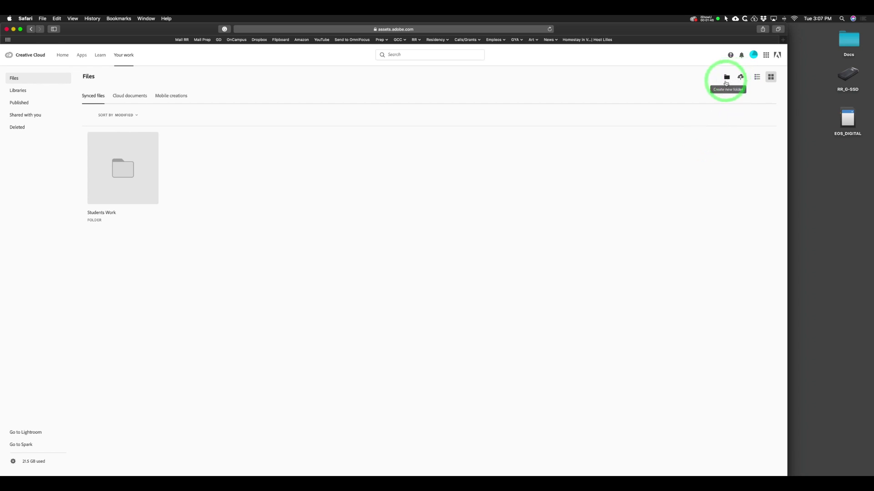
Create a cloud folder named Demo Importing Files, then select the EOS_DIGITAL card.
{"action": "left_click", "coordinate": [727, 81]}
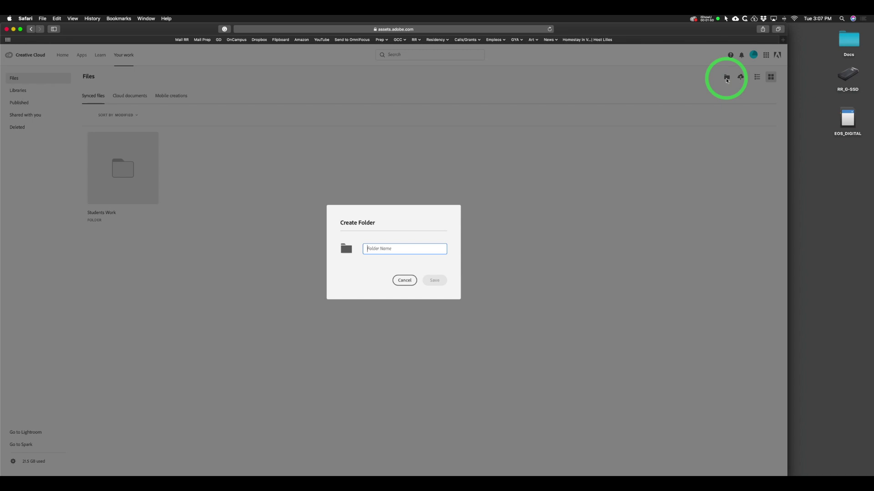
{"action": "type", "text": "Demo Importing Files"}
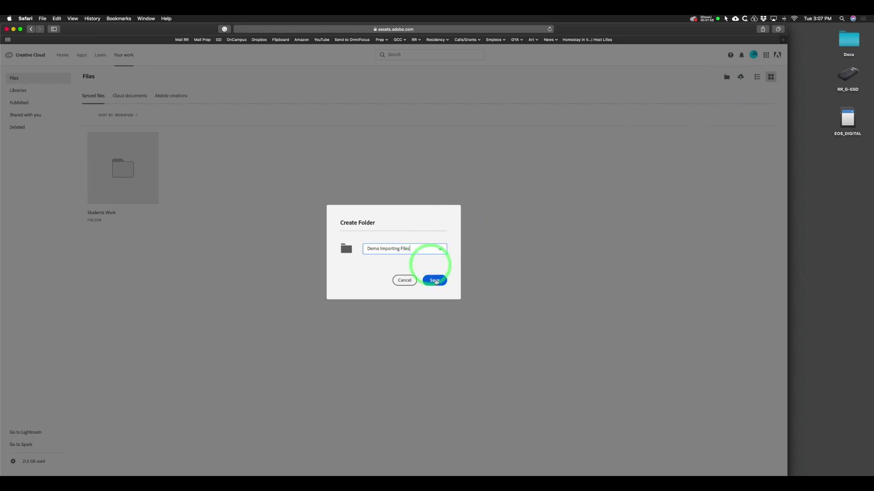
{"action": "left_click", "coordinate": [434, 278]}
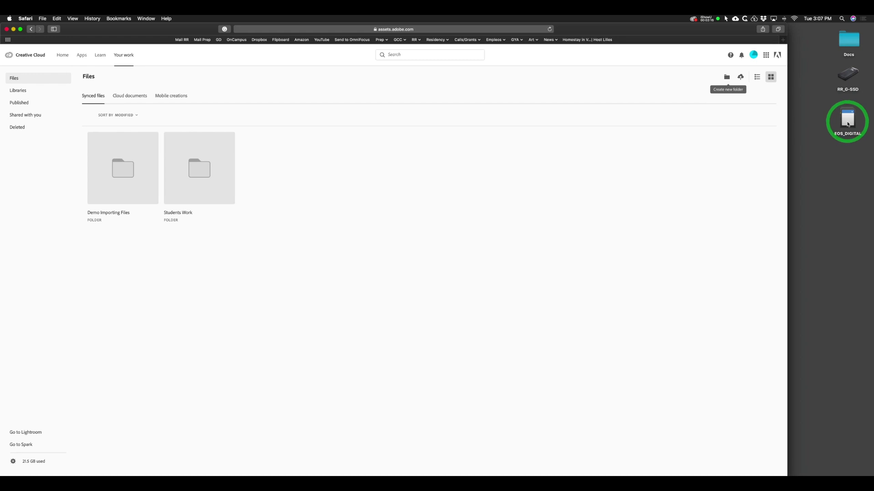
{"action": "left_click", "coordinate": [846, 123]}
Browse the EOS_DIGITAL card to DCIM > 100EOS5D beside the open Demo Importing Files cloud folder.
{"action": "double_click", "coordinate": [847, 123]}
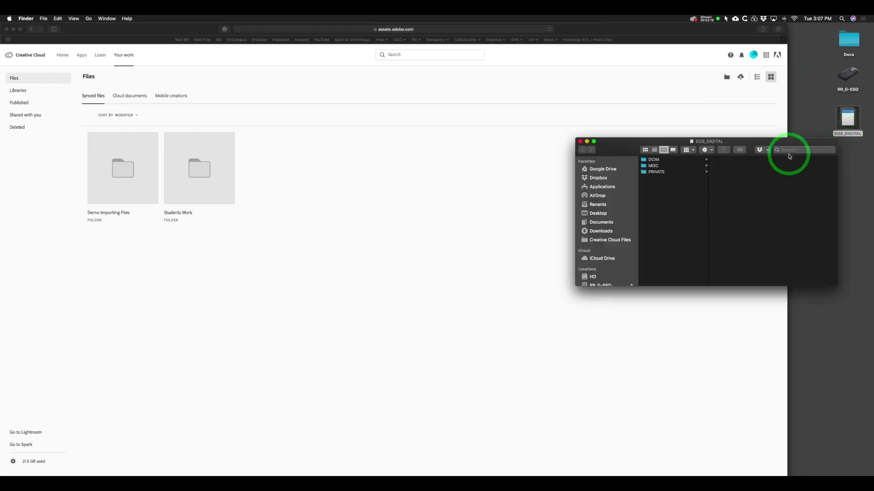
{"action": "left_click", "coordinate": [651, 160]}
{"action": "left_click", "coordinate": [718, 160]}
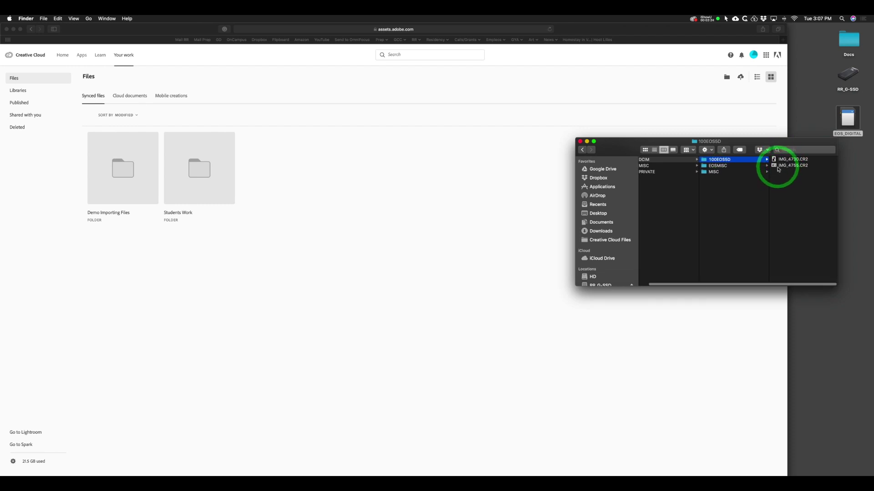
{"action": "double_click", "coordinate": [132, 167]}
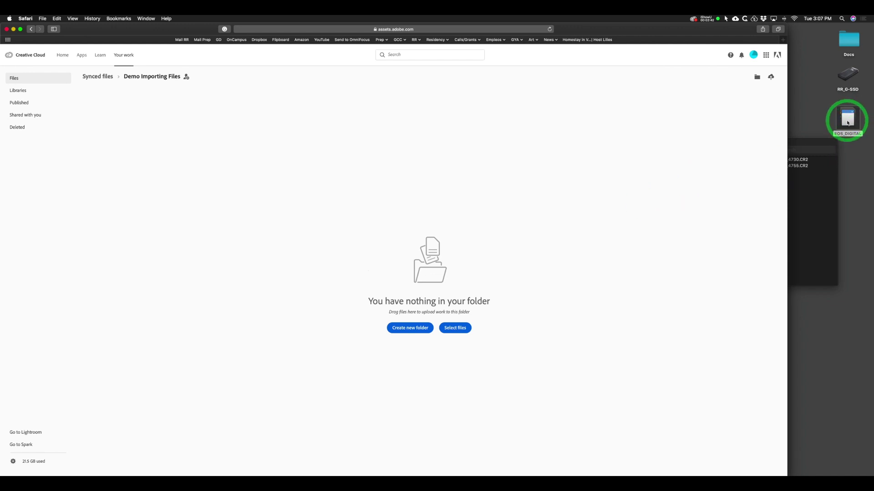
{"action": "left_click", "coordinate": [798, 141]}
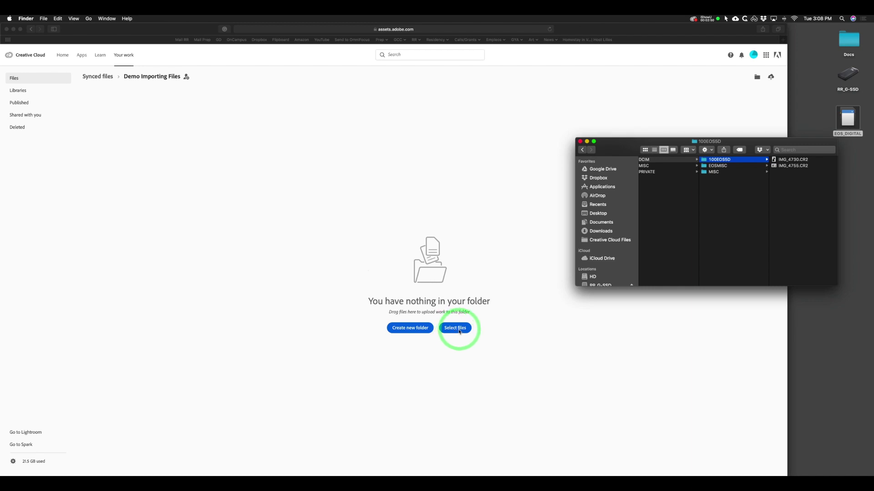
Dismiss the upload file chooser, then create a RAW subfolder and open it.
{"action": "left_click", "coordinate": [459, 331]}
{"action": "left_click", "coordinate": [457, 331]}
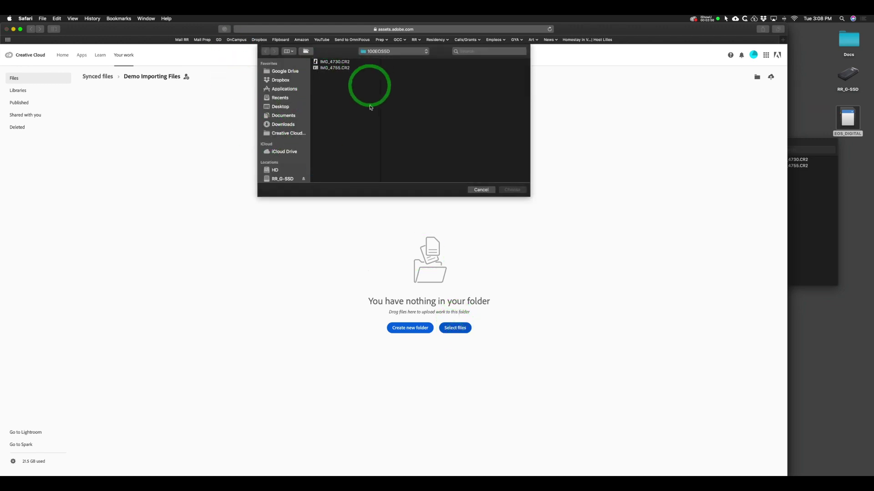
{"action": "left_click", "coordinate": [482, 190]}
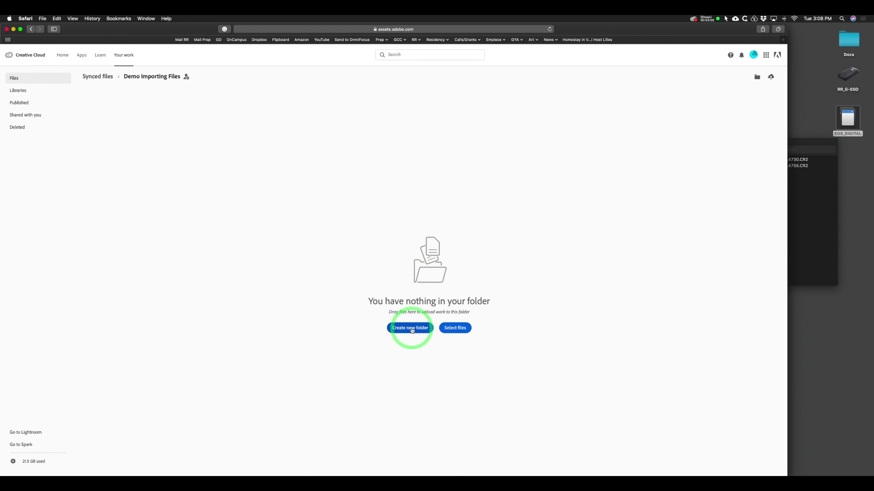
{"action": "left_click", "coordinate": [412, 331]}
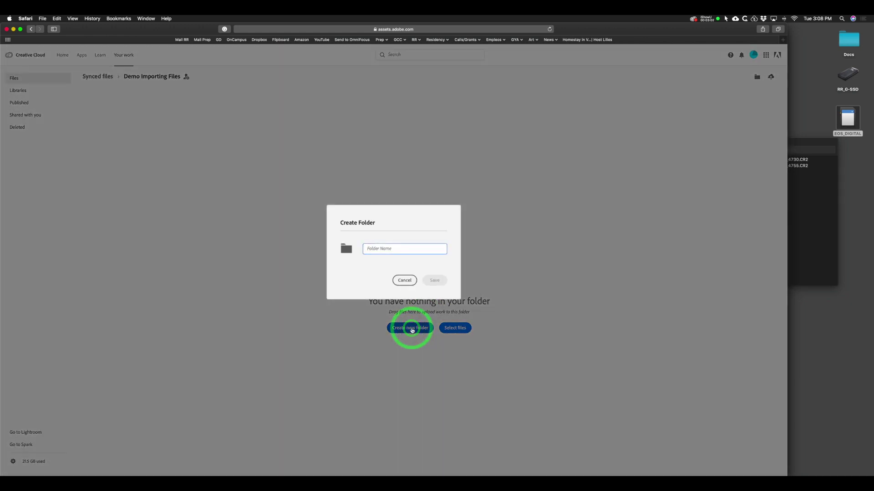
{"action": "type", "text": "RAW"}
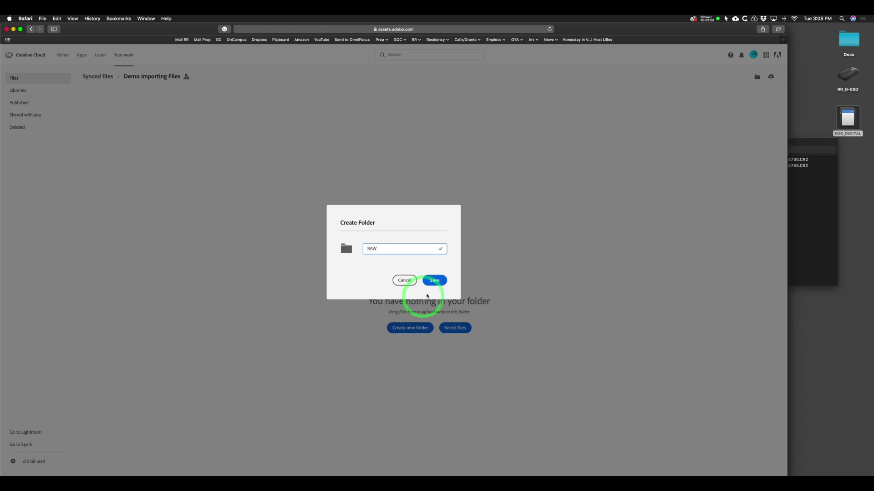
{"action": "left_click", "coordinate": [434, 280]}
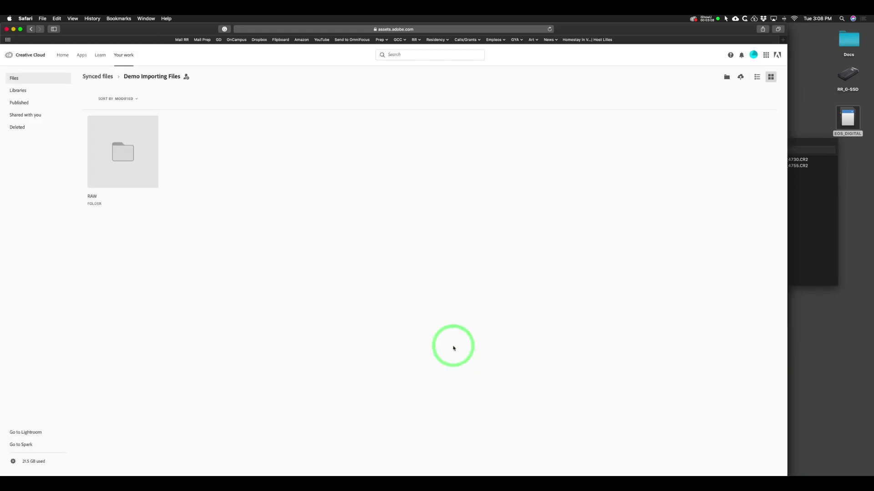
{"action": "left_click", "coordinate": [114, 150]}
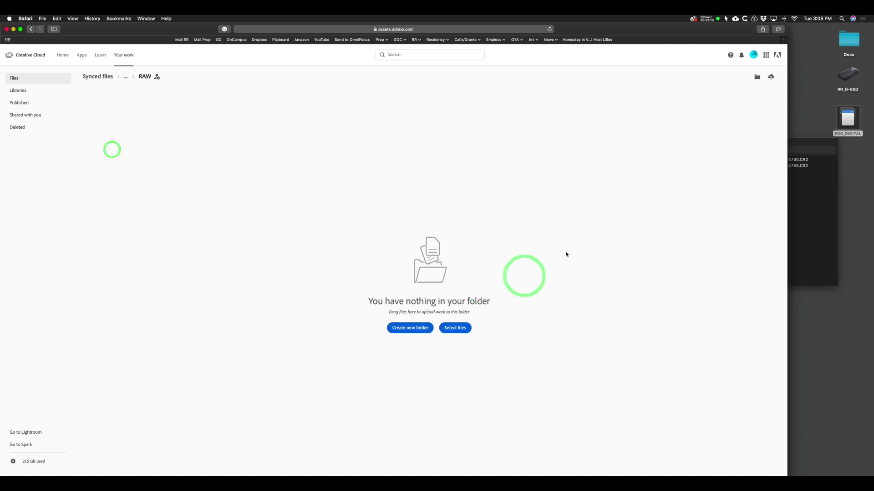
Drag IMG_4730.CR2 and IMG_4755.CR2 from the card into RAW, then go up to Demo Importing Files.
{"action": "left_click", "coordinate": [801, 141]}
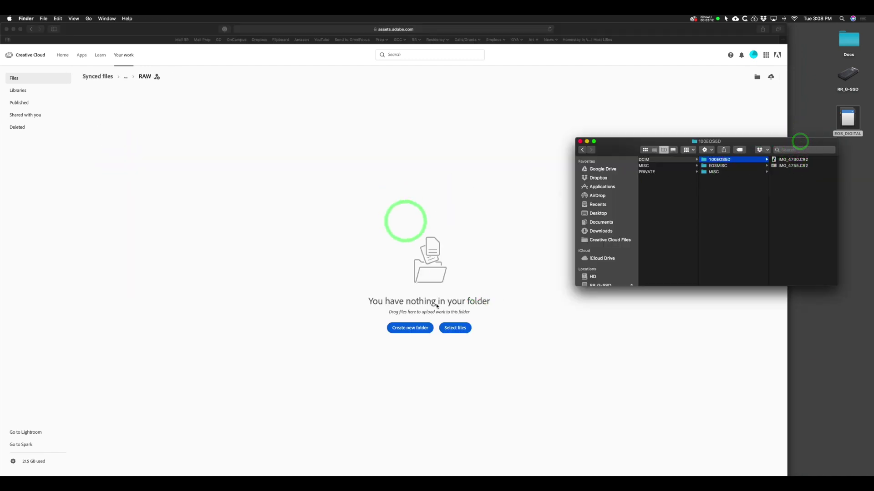
{"action": "left_click_drag", "start_coordinate": [788, 189], "coordinate": [334, 202]}
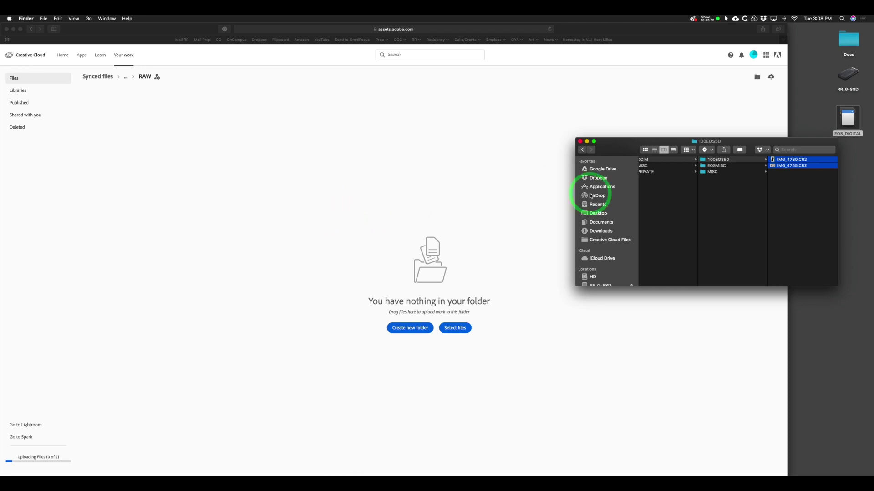
{"action": "left_click", "coordinate": [500, 151]}
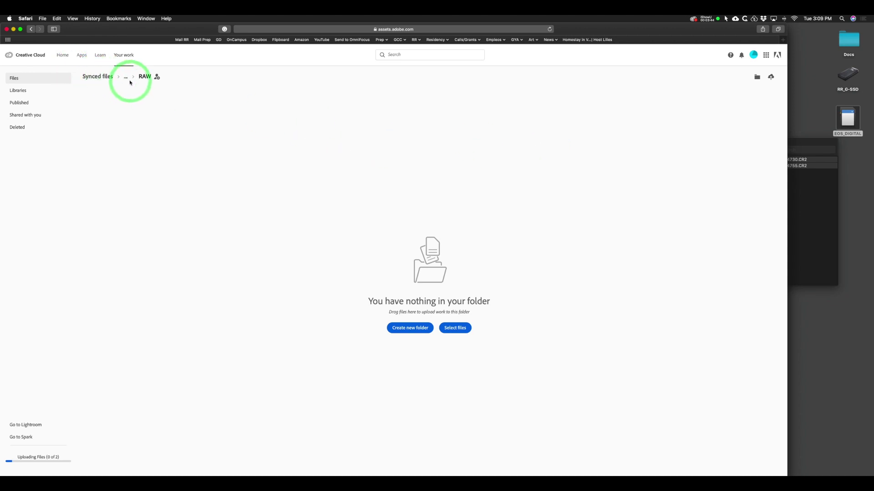
{"action": "left_click", "coordinate": [97, 77]}
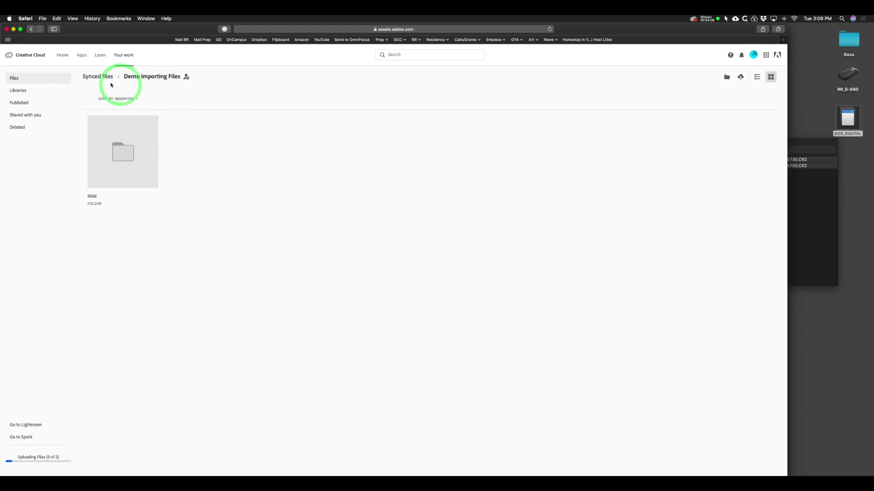
Navigate Files > Demo Importing Files > RAW and open IMG_4730.CR2 in the preview.
{"action": "left_click", "coordinate": [95, 77]}
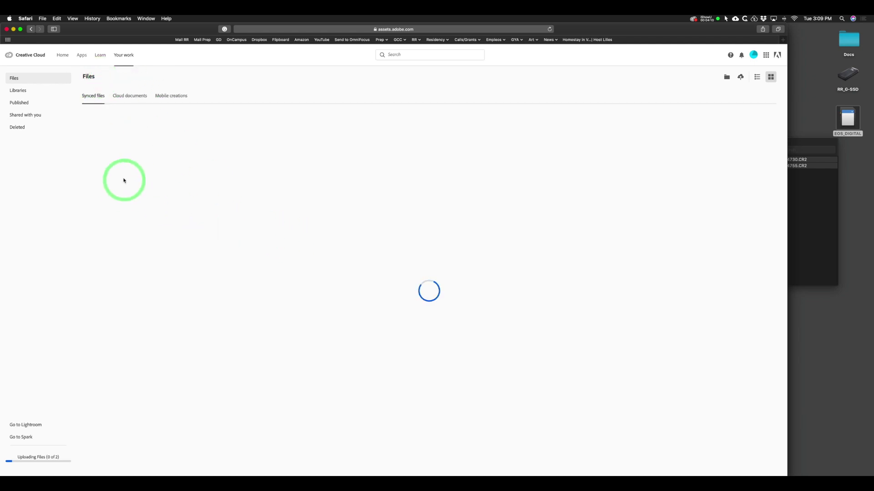
{"action": "left_click", "coordinate": [14, 78]}
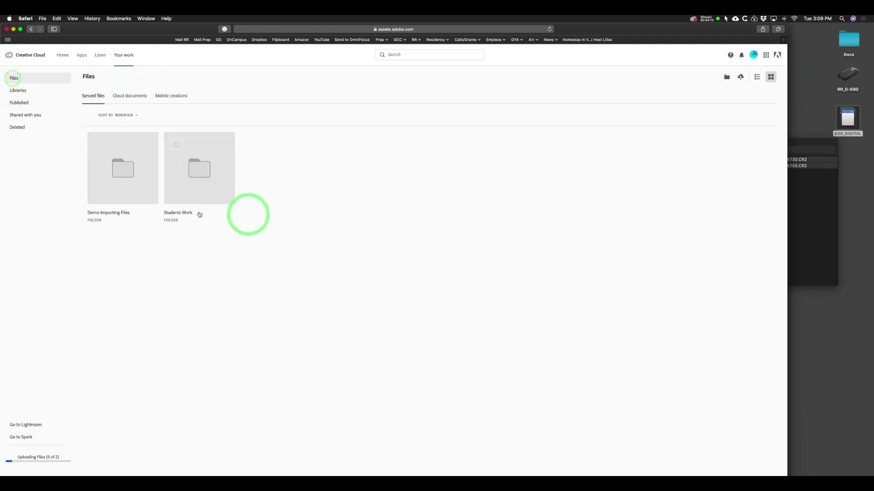
{"action": "left_click", "coordinate": [135, 185]}
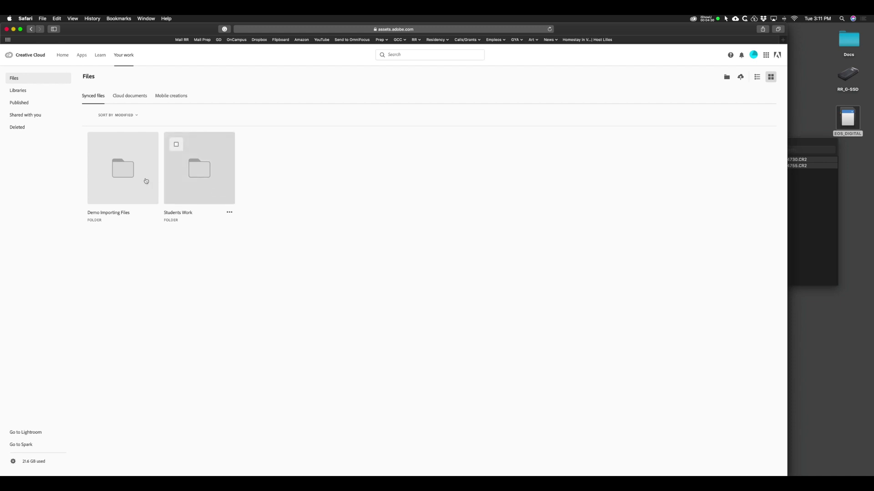
{"action": "left_click", "coordinate": [125, 177]}
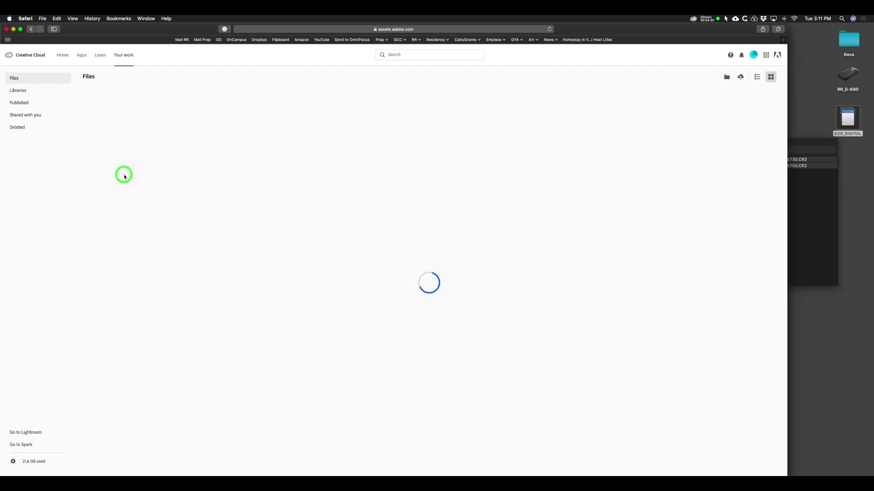
{"action": "left_click", "coordinate": [127, 163]}
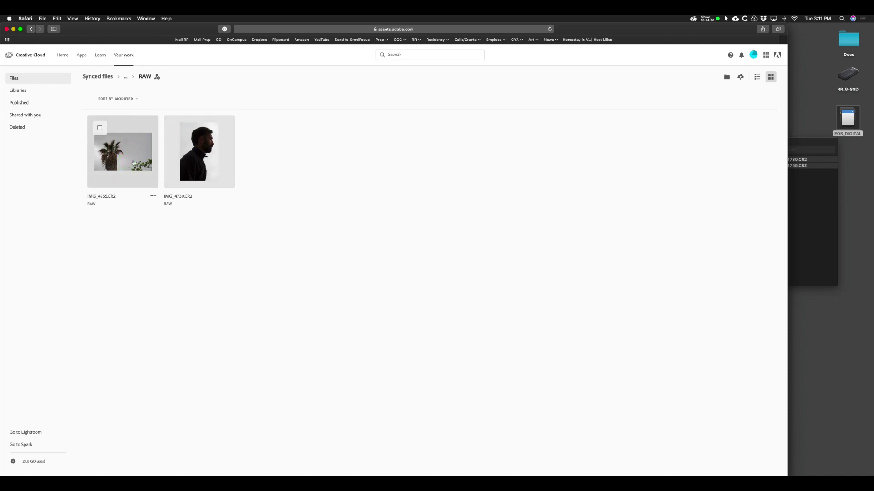
{"action": "left_click", "coordinate": [190, 161]}
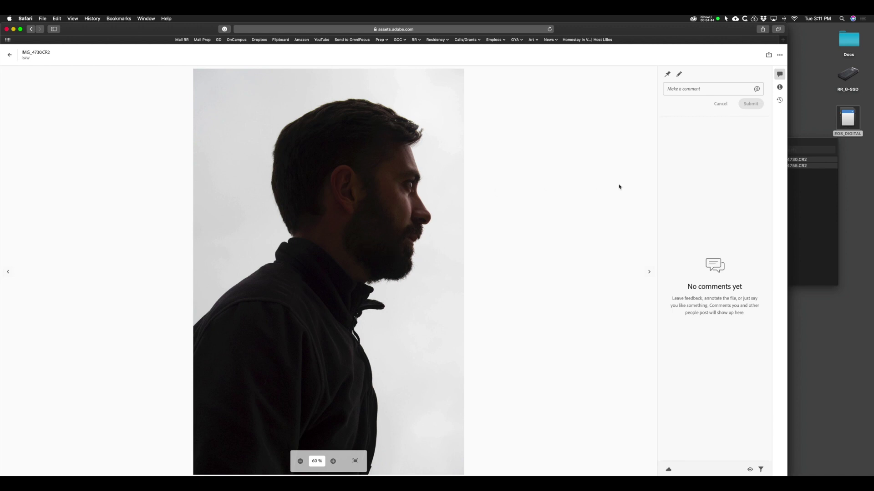
Leave the IMG_4730.CR2 preview and return to the RAW folder list.
{"action": "left_click", "coordinate": [9, 54]}
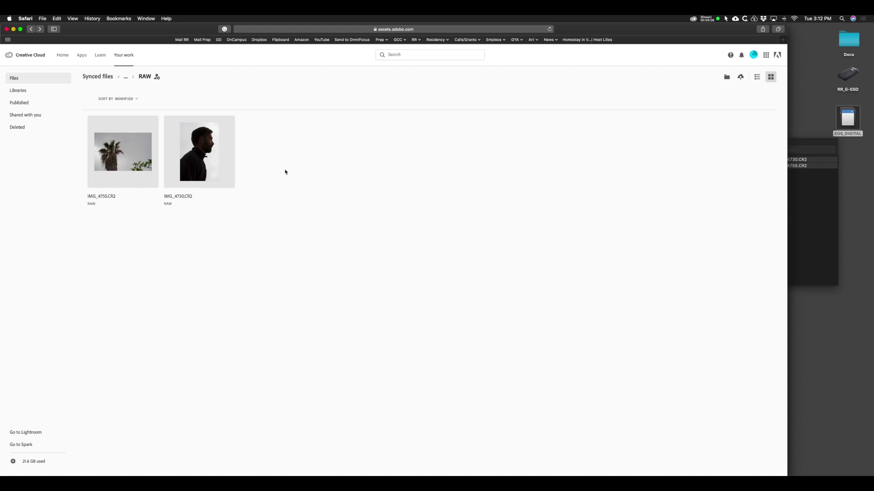
Select the IMG_4730.CR2 tile and bring up its more-actions menu.
{"action": "mouse_move", "coordinate": [186, 144]}
{"action": "left_click", "coordinate": [176, 130]}
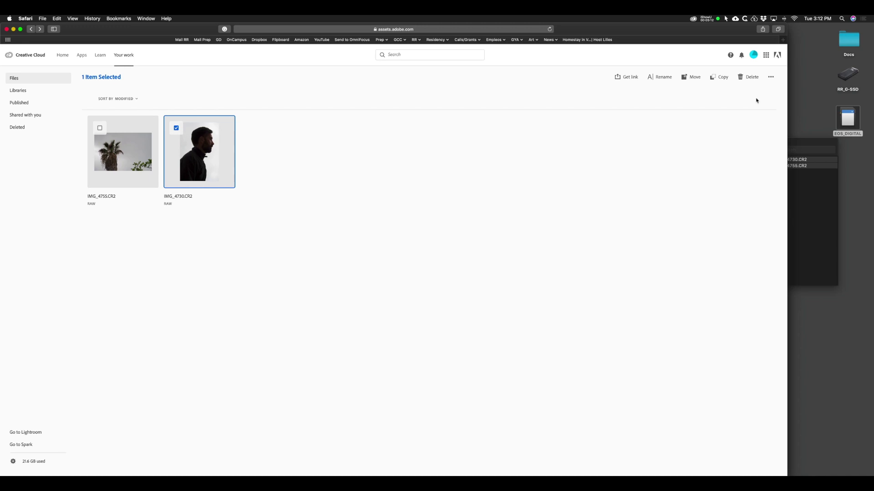
{"action": "left_click", "coordinate": [772, 77]}
{"action": "left_click_drag", "start_coordinate": [744, 91], "coordinate": [769, 79]}
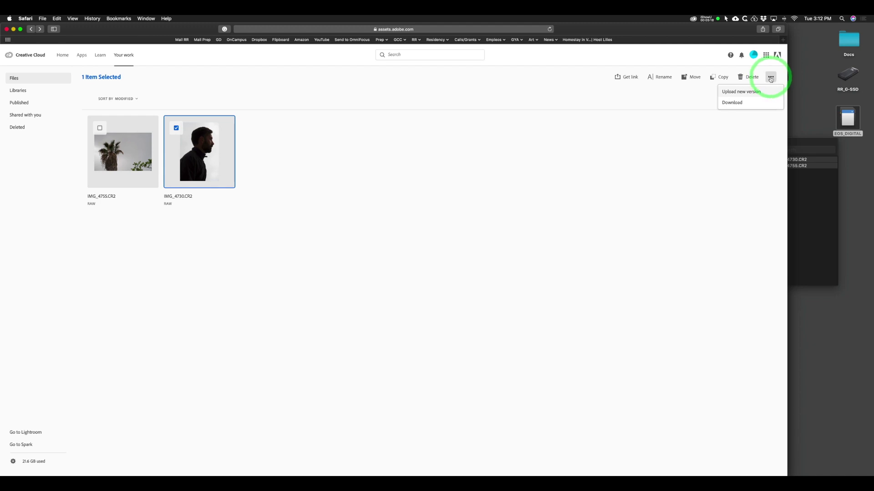
Download IMG_4730 in jpg format instead of the raw CR2 file.
{"action": "left_click", "coordinate": [732, 104]}
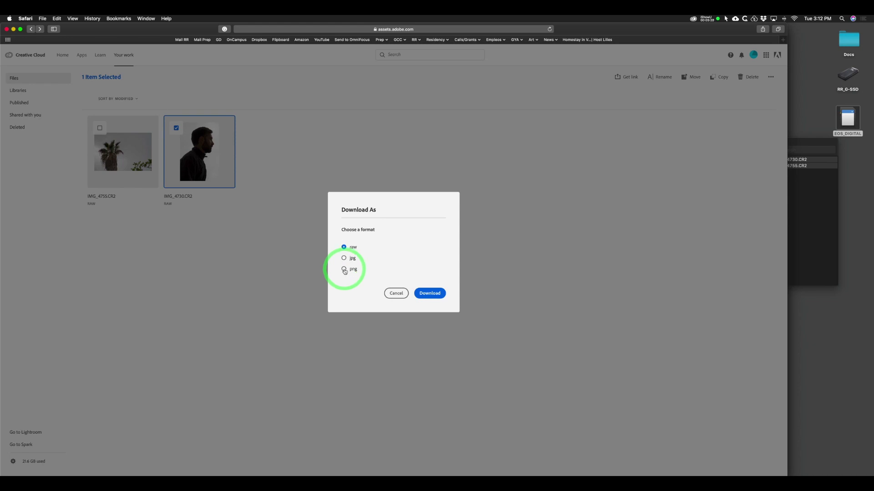
{"action": "left_click", "coordinate": [344, 259]}
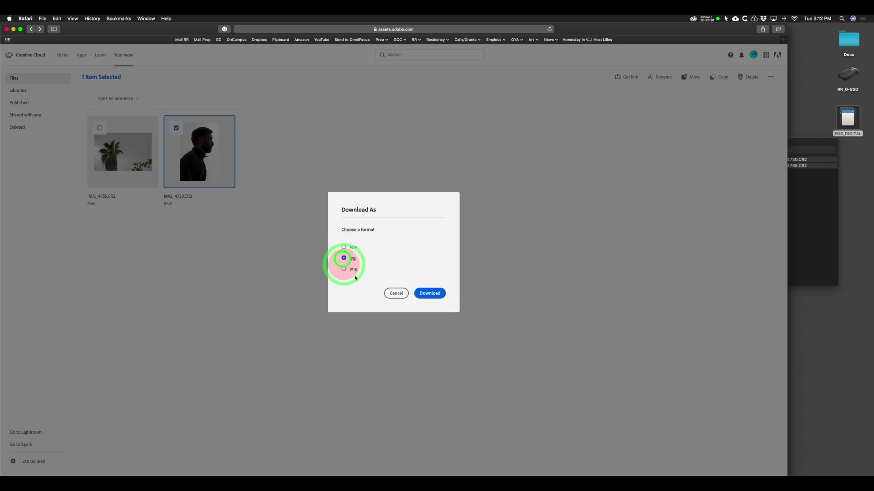
{"action": "left_click", "coordinate": [435, 295]}
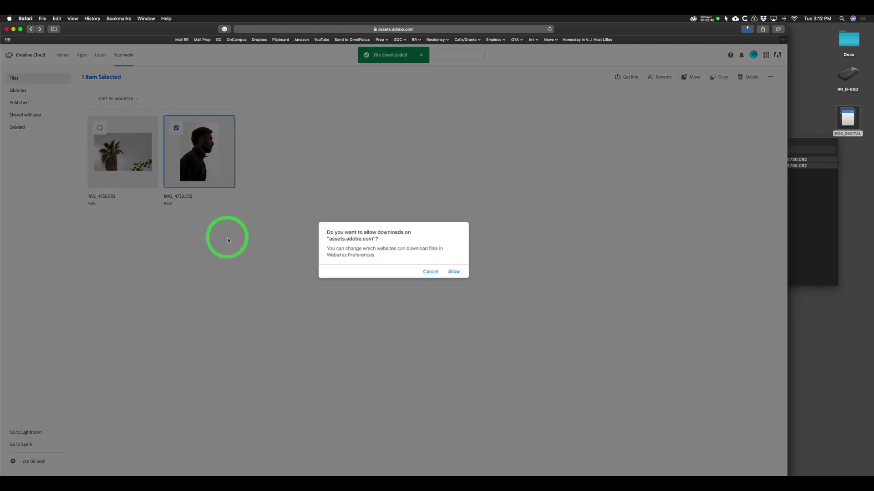
Allow the Safari download and reveal IMG_4730.jpg in Finder's Downloads folder.
{"action": "left_click", "coordinate": [454, 271]}
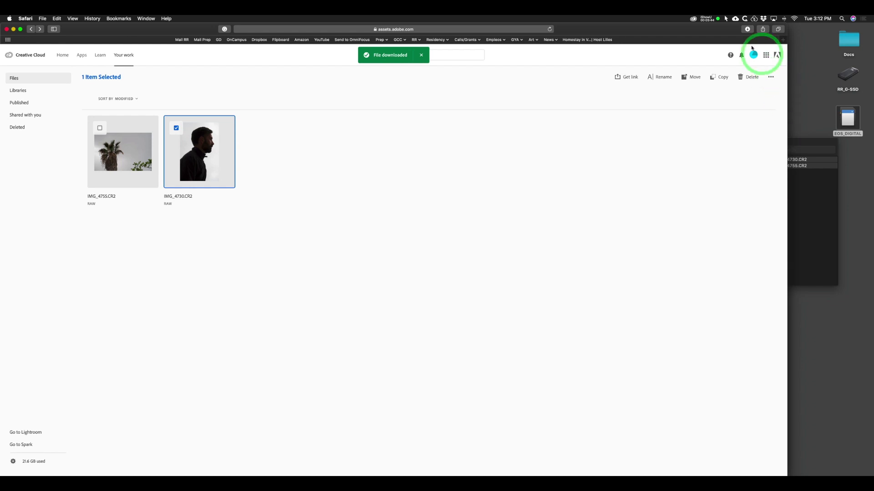
{"action": "left_click", "coordinate": [747, 29]}
{"action": "left_click", "coordinate": [793, 57]}
{"action": "left_click", "coordinate": [475, 149]}
{"action": "double_click", "coordinate": [476, 149]}
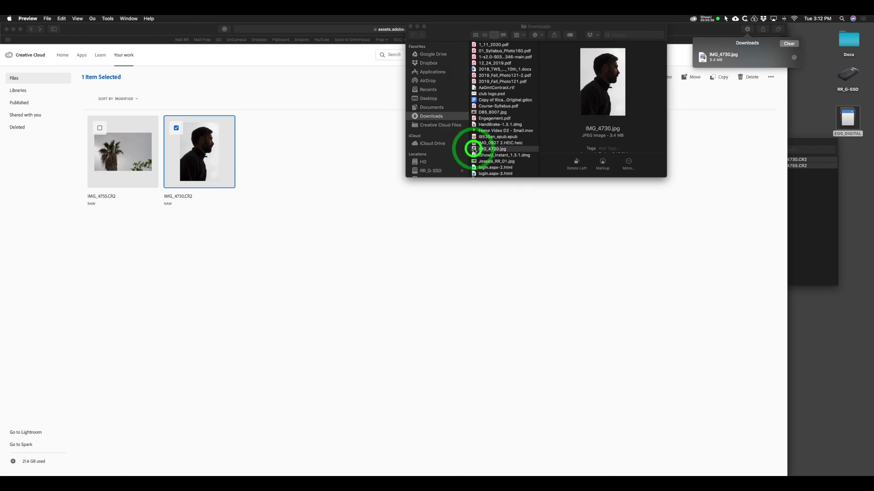
{"action": "left_click", "coordinate": [160, 189]}
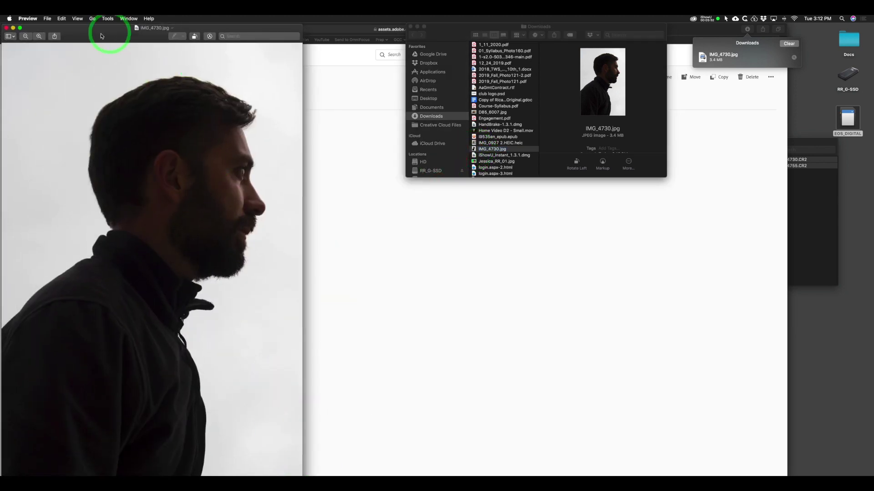
{"action": "left_click", "coordinate": [7, 29]}
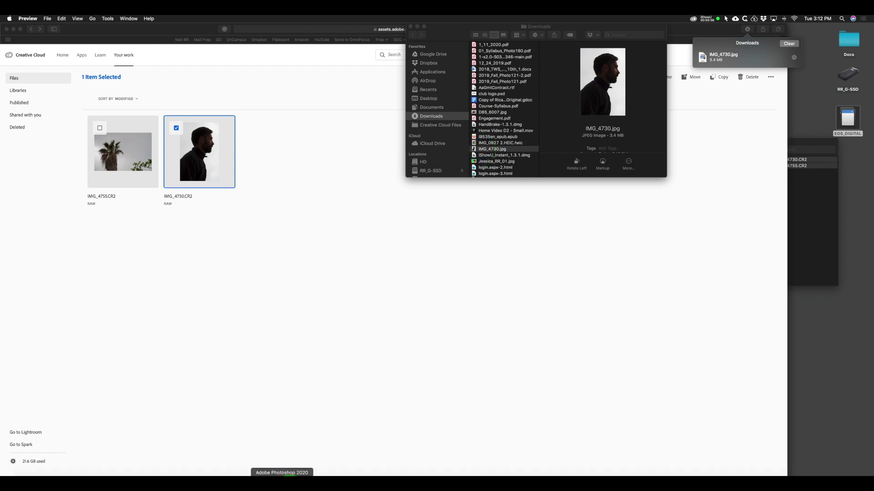
{"action": "left_click", "coordinate": [282, 478]}
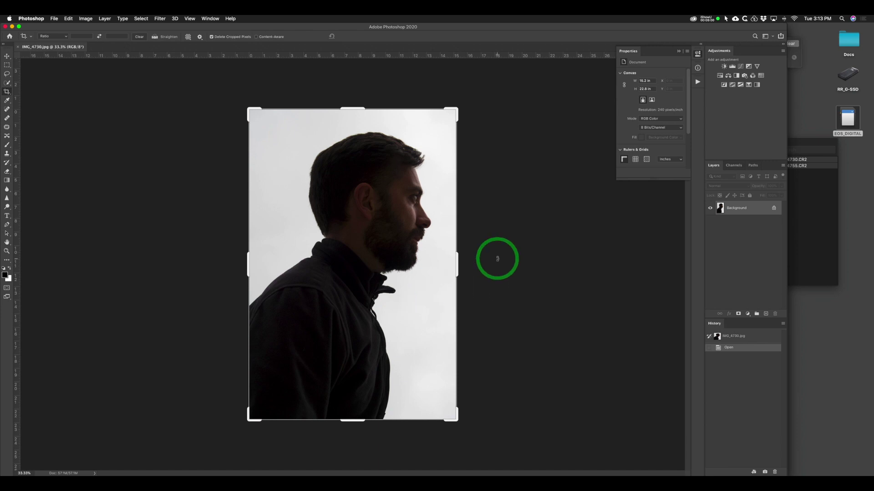
Brighten the portrait with a Curves adjustment lifting input 108 to output 138.
{"action": "key", "text": "super+m"}
{"action": "left_click_drag", "start_coordinate": [702, 219], "coordinate": [695, 206]}
{"action": "left_click", "coordinate": [837, 158]}
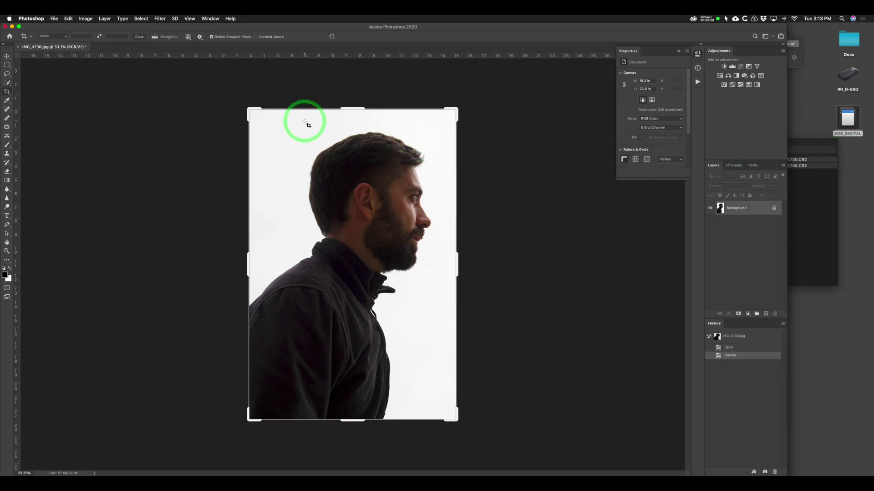
{"action": "left_click", "coordinate": [54, 18]}
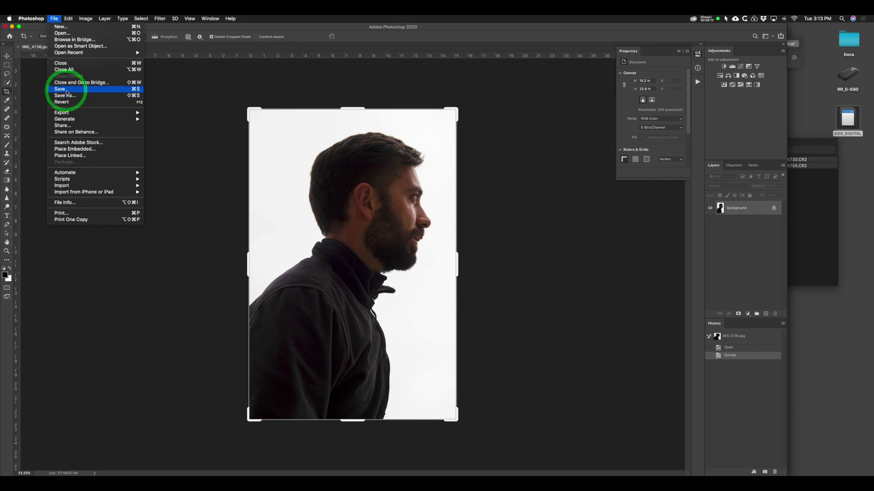
Save the edited IMG_4730.jpg at maximum JPEG quality 12, then close the document.
{"action": "left_click", "coordinate": [66, 93]}
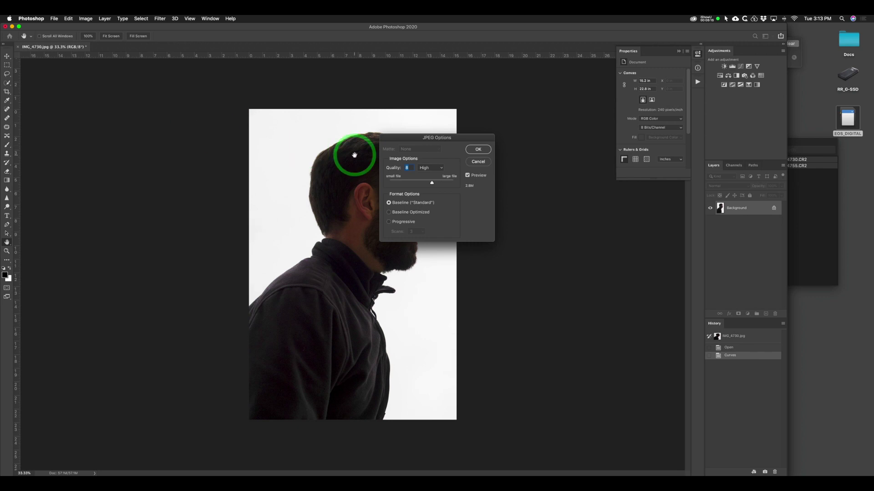
{"action": "left_click_drag", "start_coordinate": [431, 182], "coordinate": [473, 182]}
{"action": "left_click", "coordinate": [474, 150]}
{"action": "key", "text": "c"}
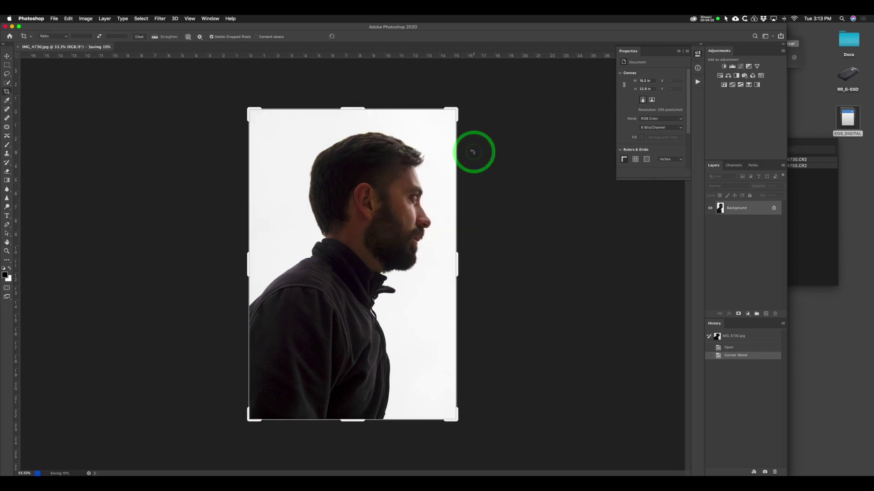
{"action": "key", "text": "super+w"}
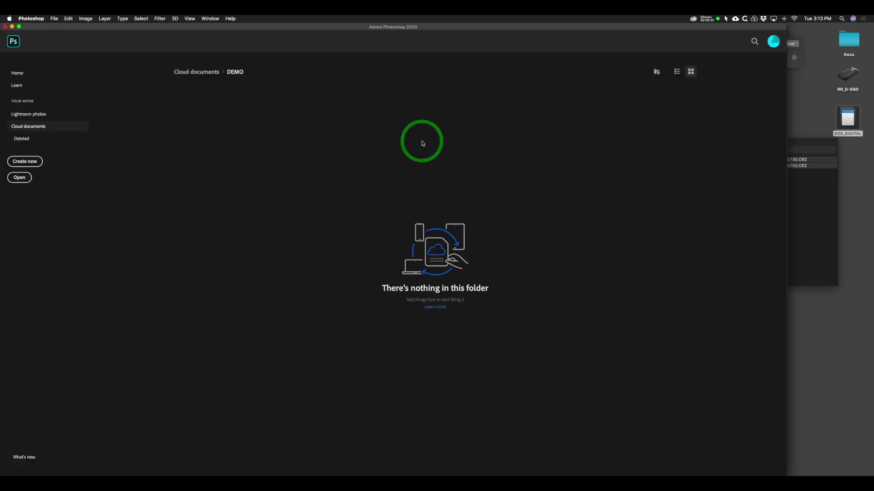
Switch from Photoshop to Safari's Creative Cloud files page.
{"action": "key", "text": "super+Tab"}
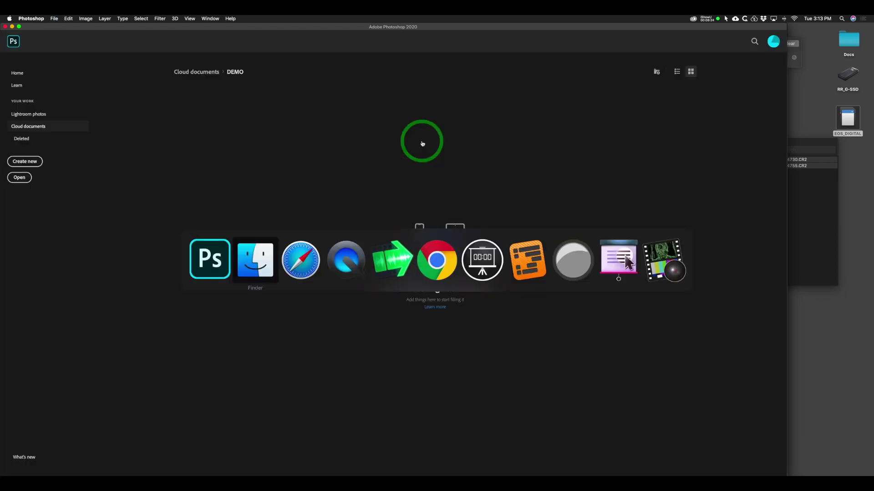
{"action": "key", "text": "super+Tab"}
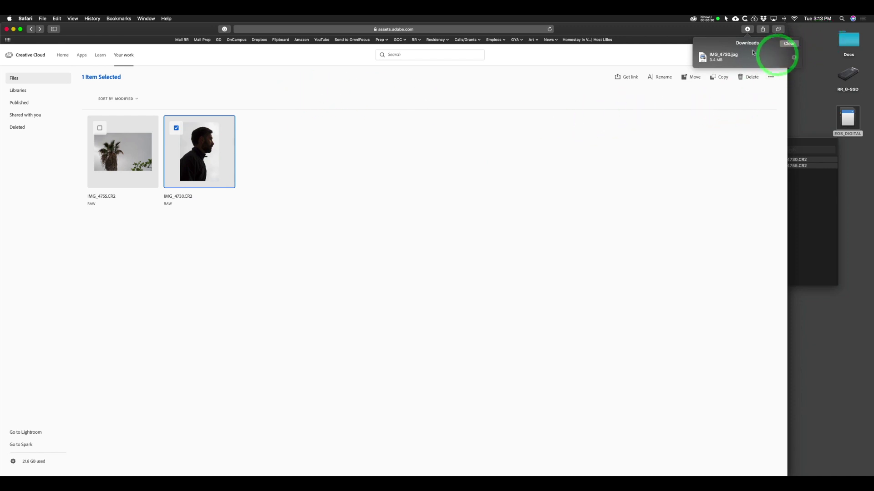
{"action": "left_click", "coordinate": [663, 90]}
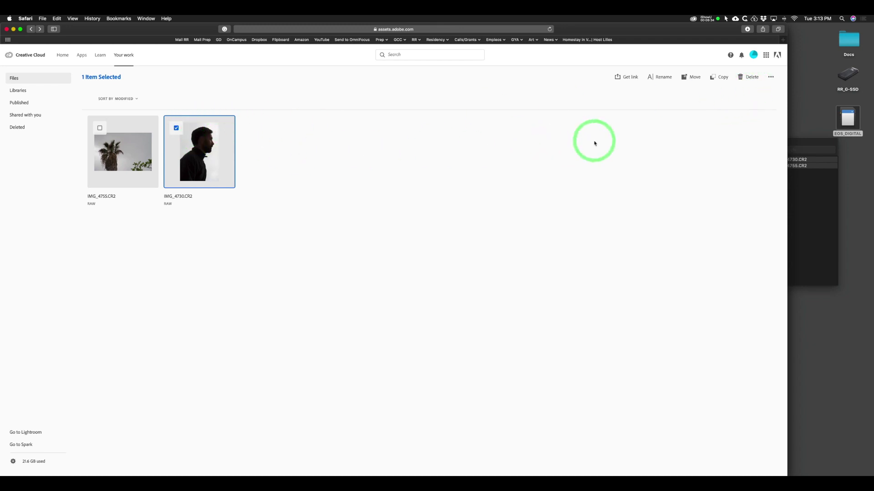
{"action": "left_click", "coordinate": [771, 78]}
{"action": "left_click", "coordinate": [742, 92]}
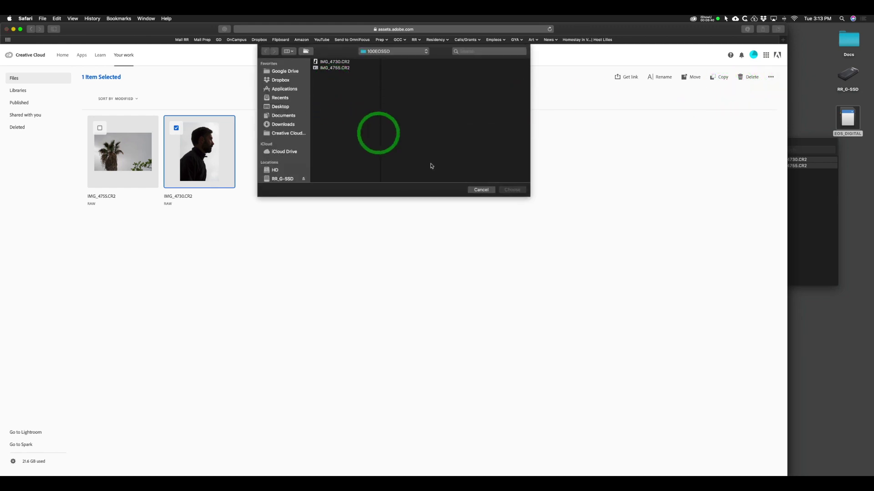
{"action": "left_click", "coordinate": [480, 191]}
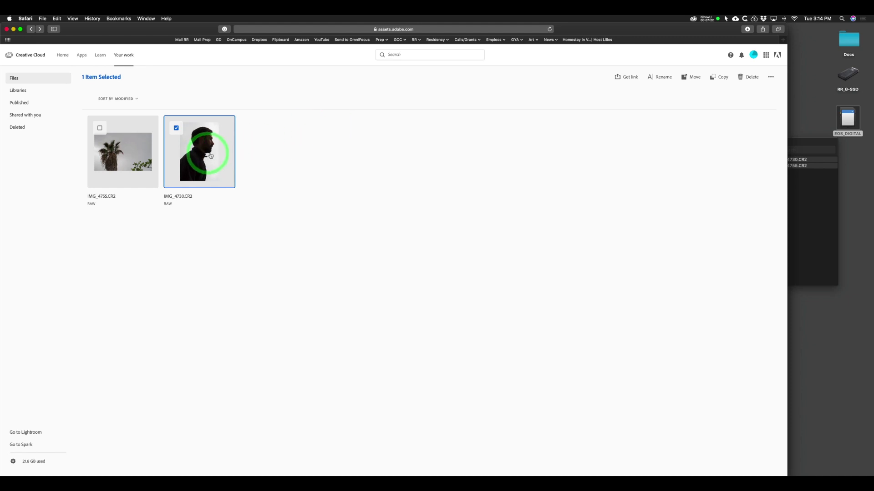
Reveal IMG_4730.jpg from Safari's downloads in Finder and drag it into Photoshop to open it.
{"action": "key", "text": "super+Tab"}
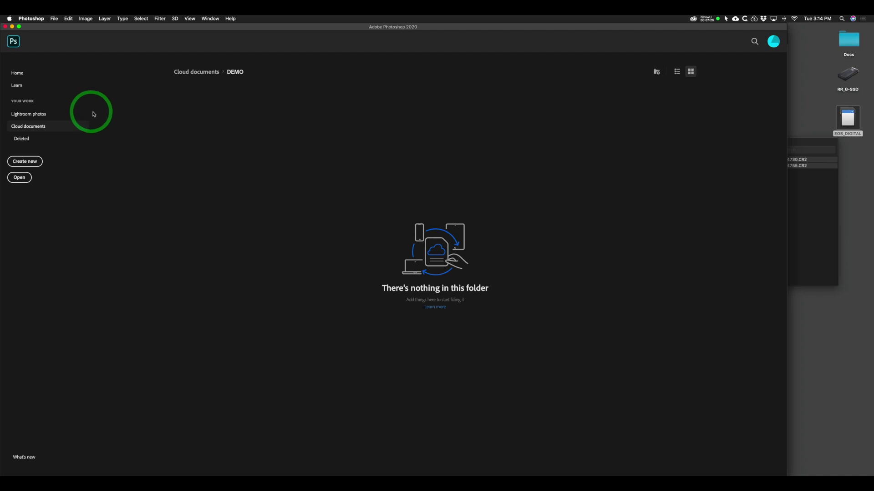
{"action": "key", "text": "super+Tab"}
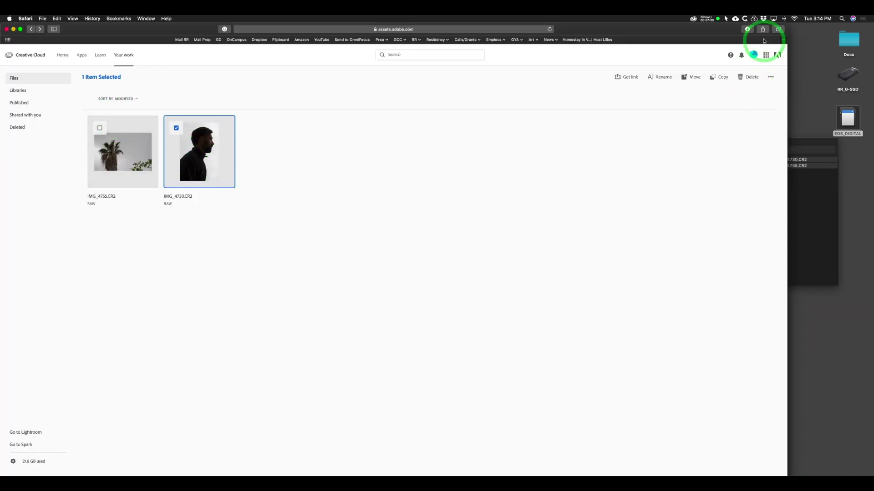
{"action": "left_click", "coordinate": [747, 29]}
{"action": "left_click", "coordinate": [794, 58]}
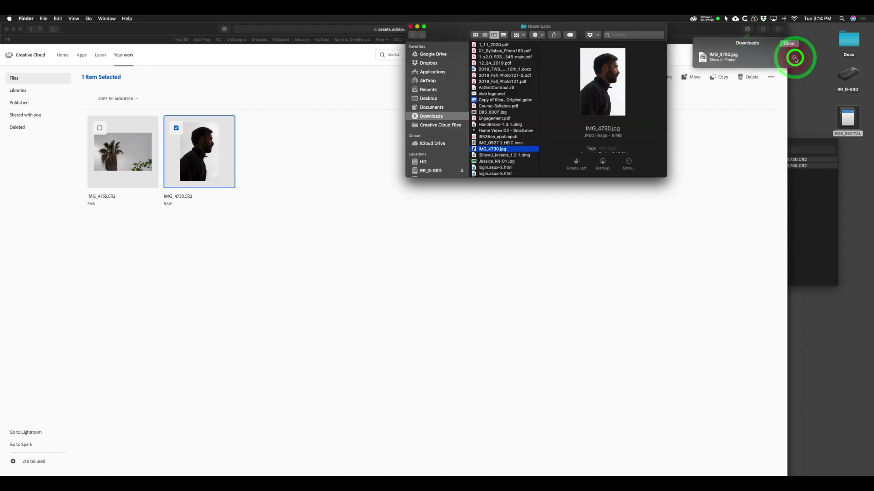
{"action": "left_click_drag", "start_coordinate": [491, 147], "coordinate": [242, 422]}
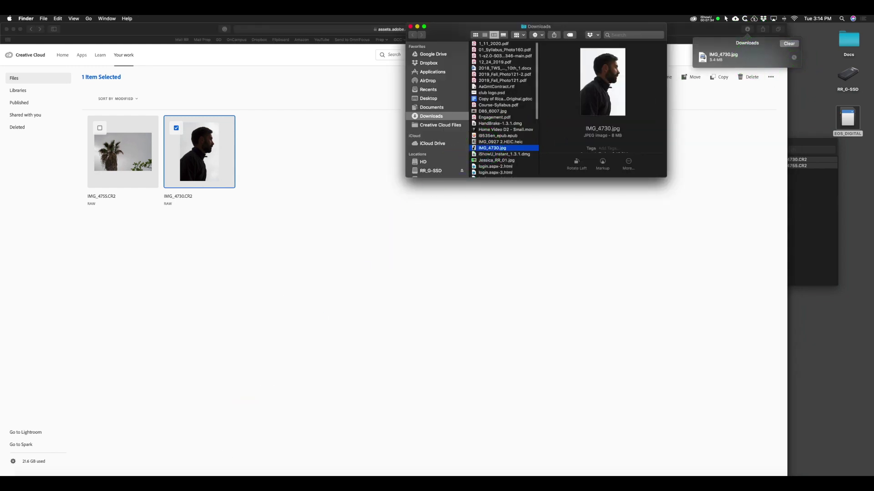
{"action": "left_click", "coordinate": [286, 473]}
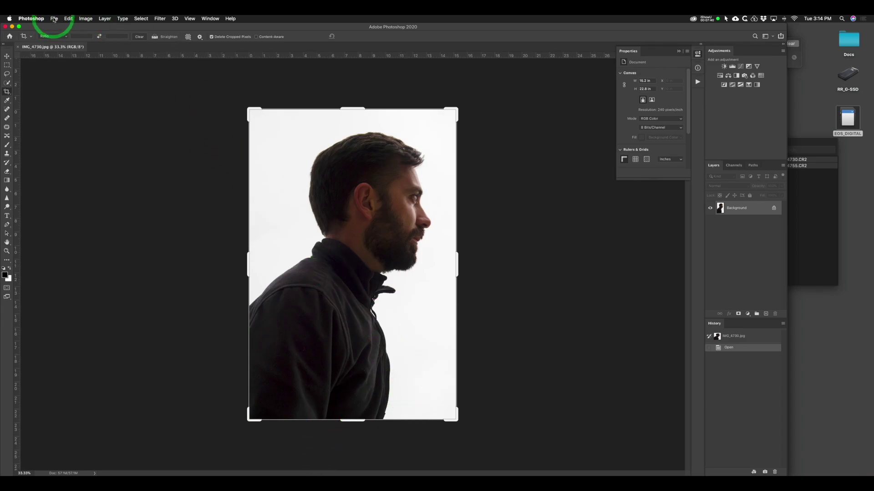
Duplicate the background into Layer 1 and start a Save As for IMG_4730.jpg.
{"action": "key", "text": "super+j"}
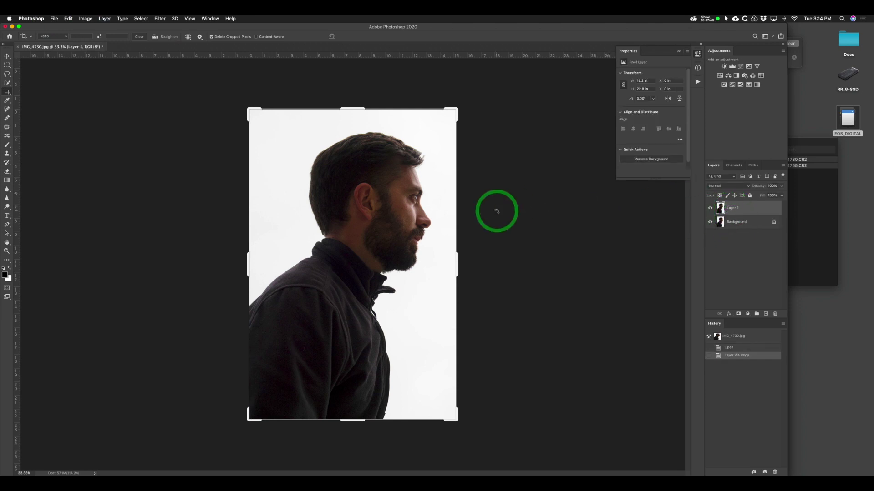
{"action": "left_click", "coordinate": [55, 19]}
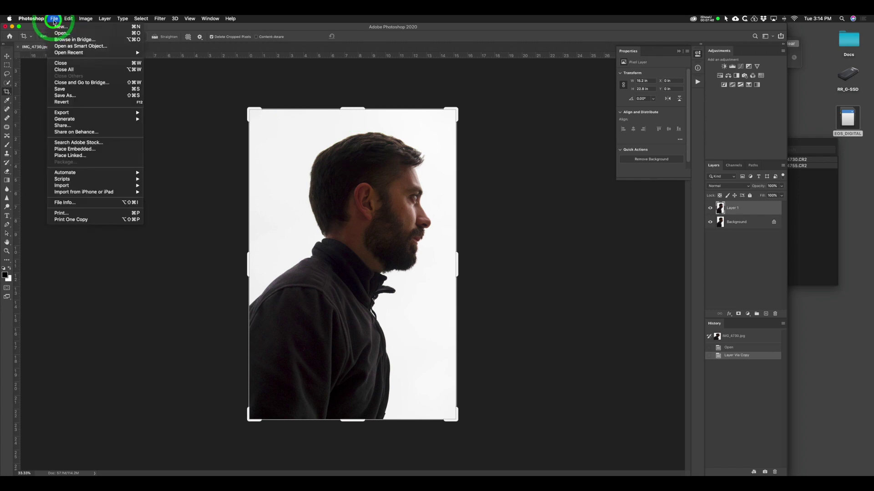
{"action": "left_click", "coordinate": [66, 93]}
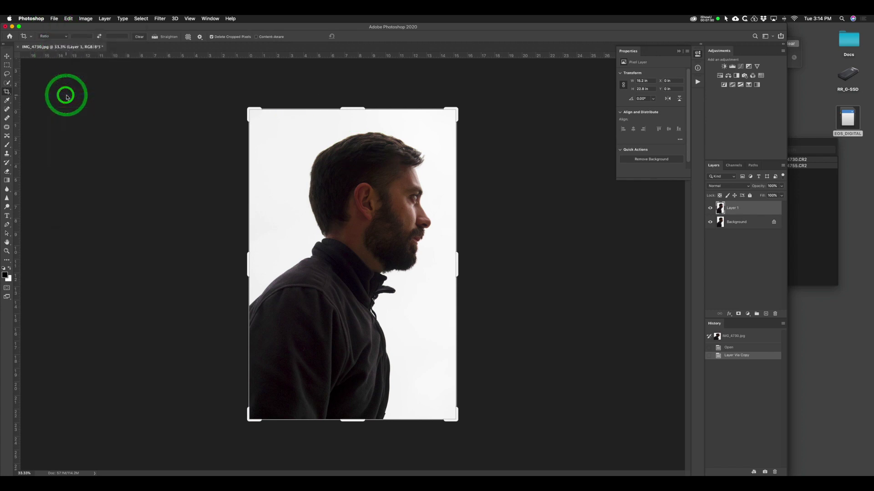
{"action": "left_click_drag", "start_coordinate": [389, 164], "coordinate": [316, 151]}
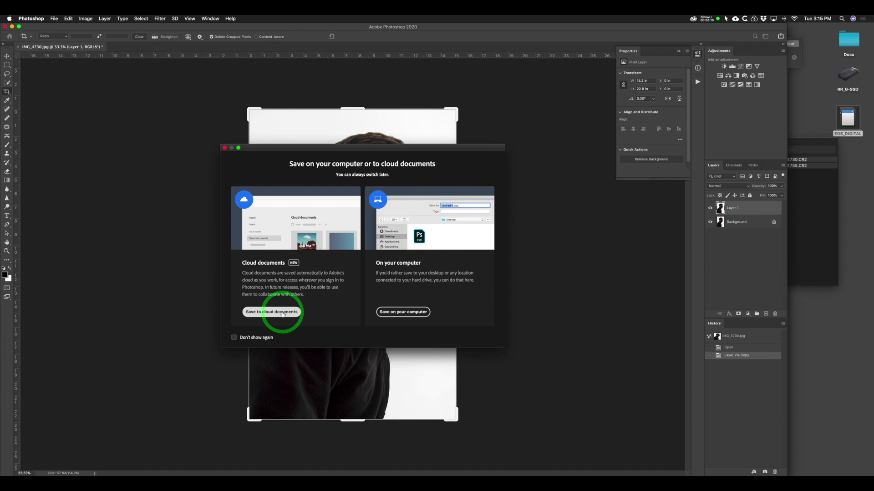
Create a new Demo 2 cloud folder and save the portrait into it as IMG_4730.
{"action": "left_click", "coordinate": [272, 313]}
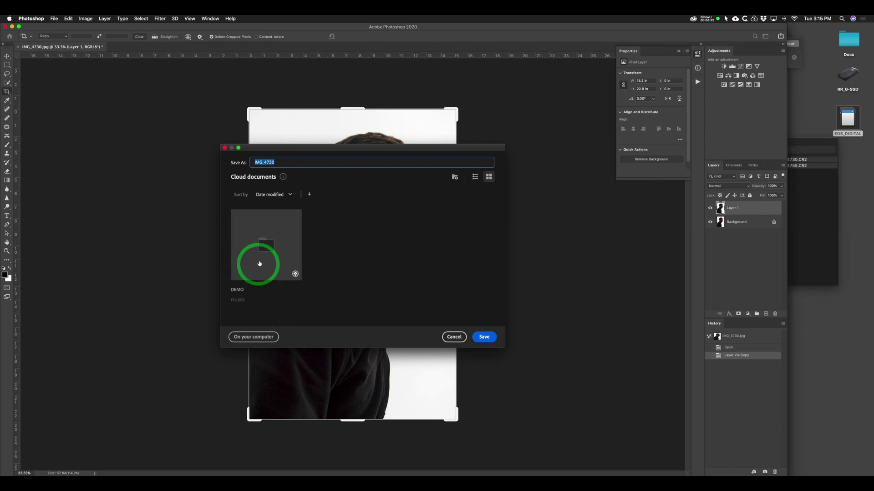
{"action": "left_click", "coordinate": [455, 179]}
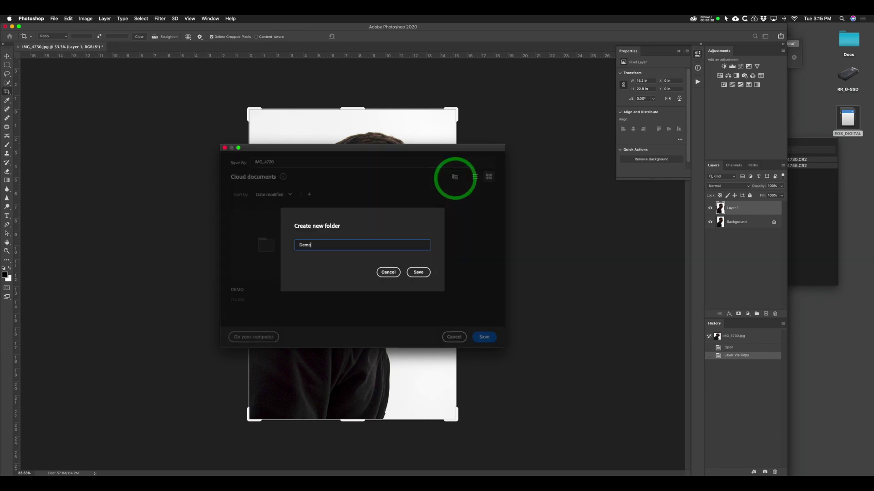
{"action": "left_click", "coordinate": [418, 272]}
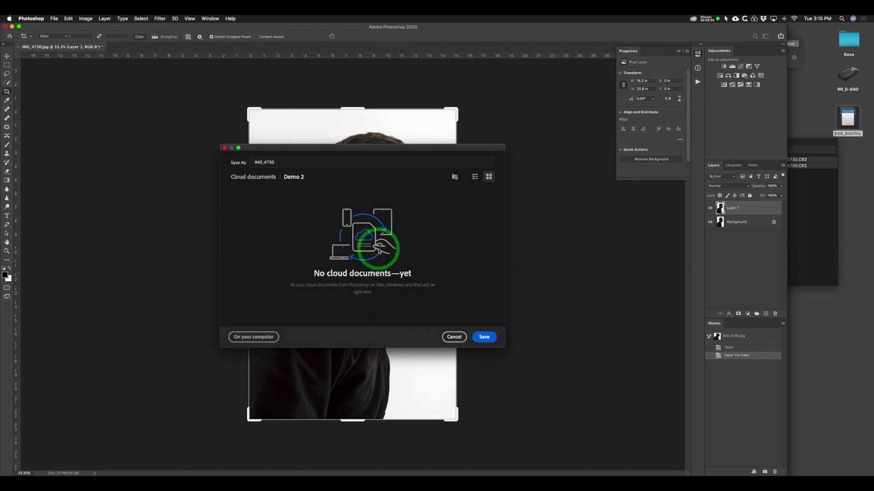
{"action": "left_click", "coordinate": [485, 338]}
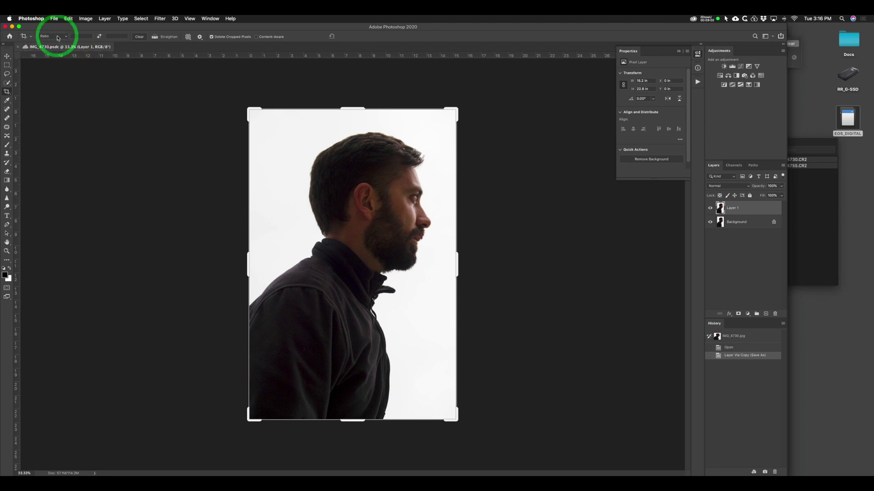
Run File > Save As on IMG_4730.psdc to reach the computer-or-cloud save choice.
{"action": "left_click", "coordinate": [54, 19]}
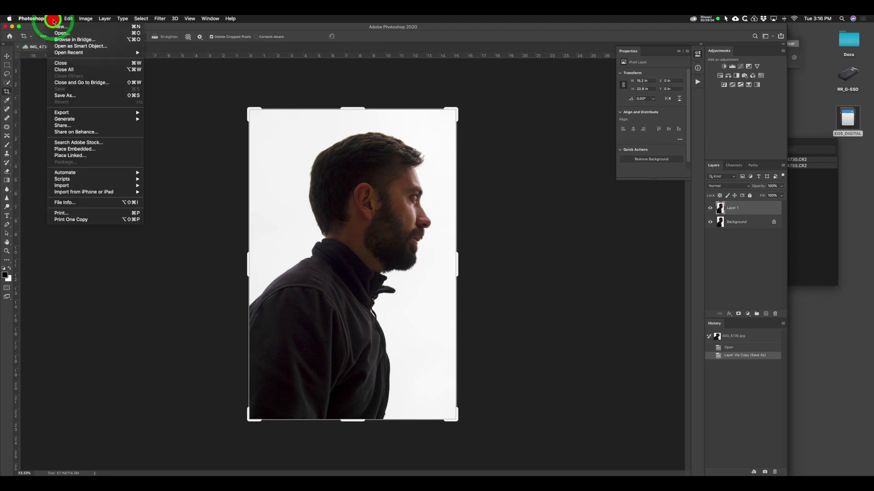
{"action": "left_click", "coordinate": [64, 97]}
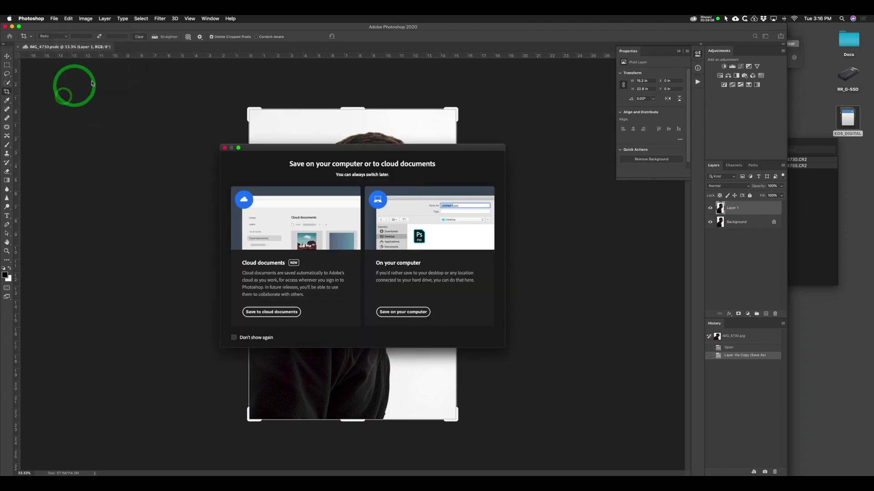
{"action": "left_click", "coordinate": [395, 316]}
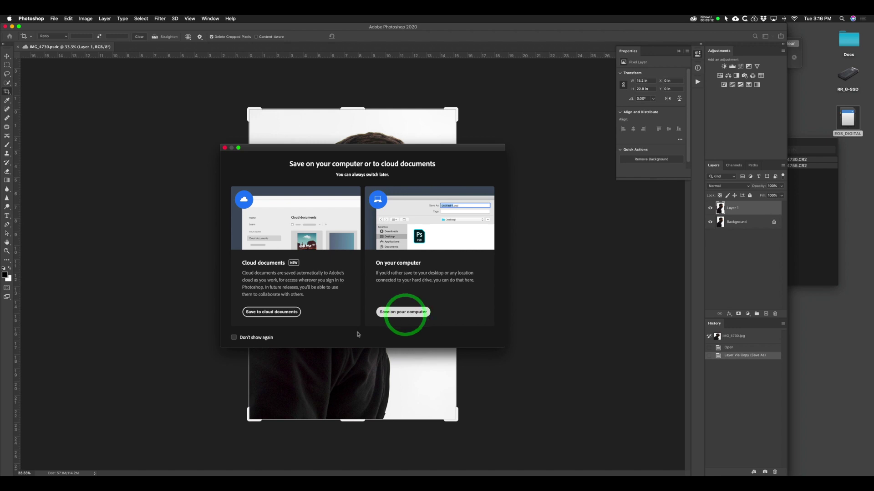
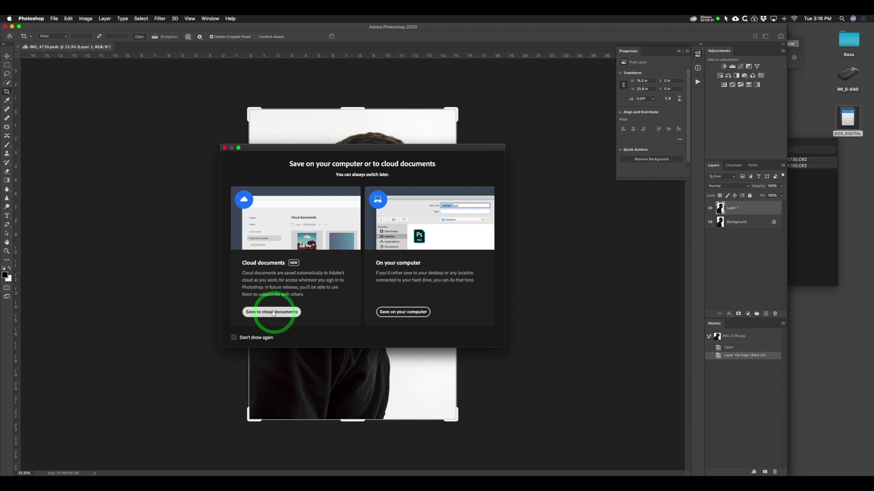
Close the save-location dialog and bring the Creative Cloud files page in Safari to the front.
{"action": "left_click", "coordinate": [224, 147]}
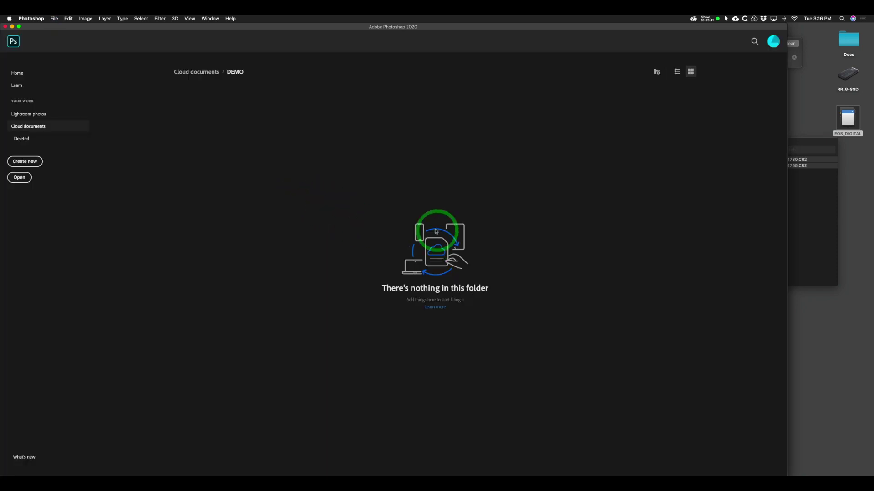
{"action": "key", "text": "super+Tab"}
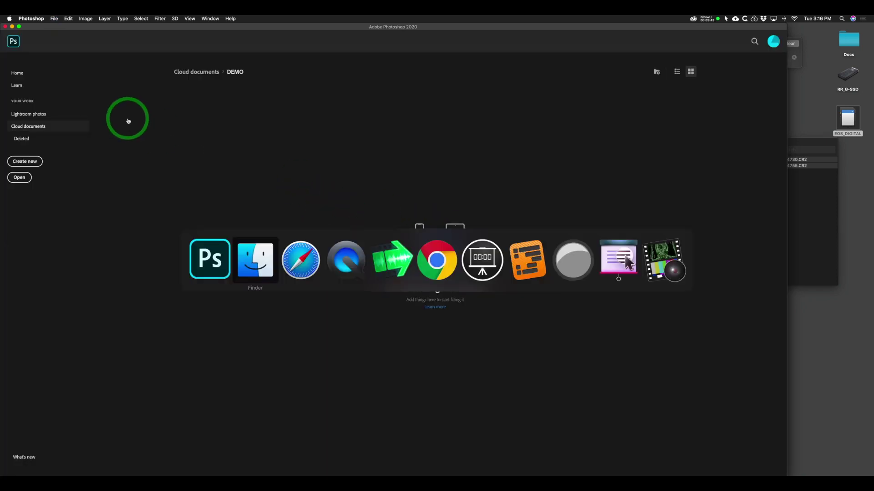
{"action": "key", "text": "super+Tab"}
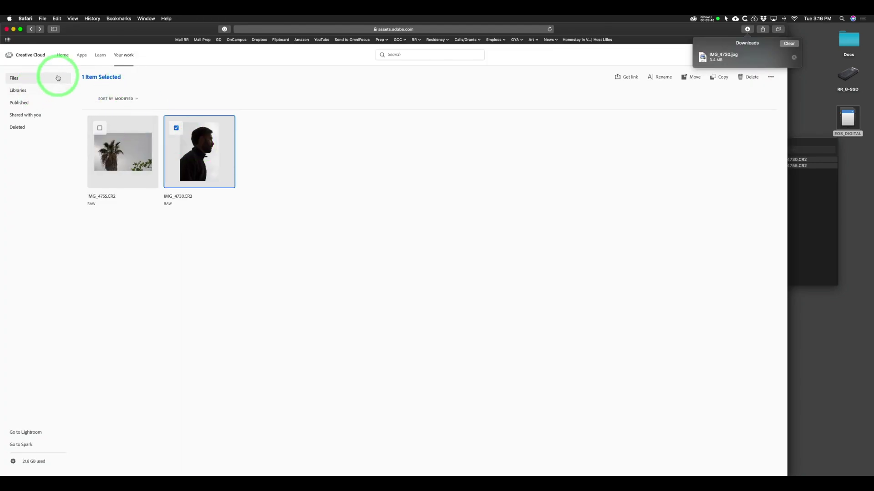
Browse Synced files > Demo Importing Files > RAW, inspecting the IMG_4730 and IMG_4755 raw files.
{"action": "left_click", "coordinate": [14, 80]}
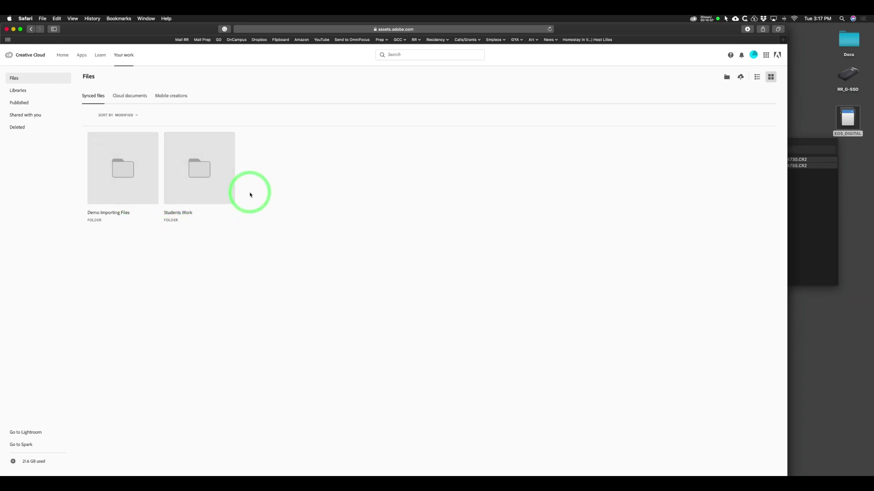
{"action": "left_click", "coordinate": [118, 174]}
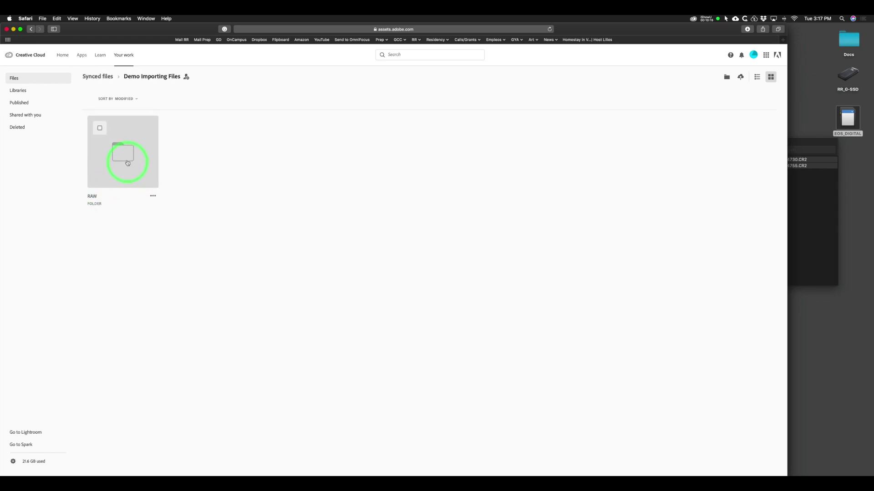
{"action": "left_click", "coordinate": [127, 162]}
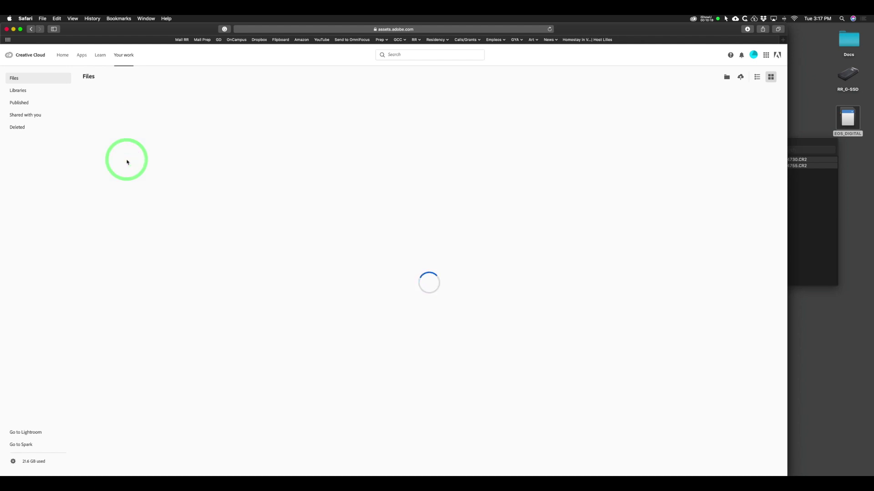
{"action": "left_click", "coordinate": [197, 167]}
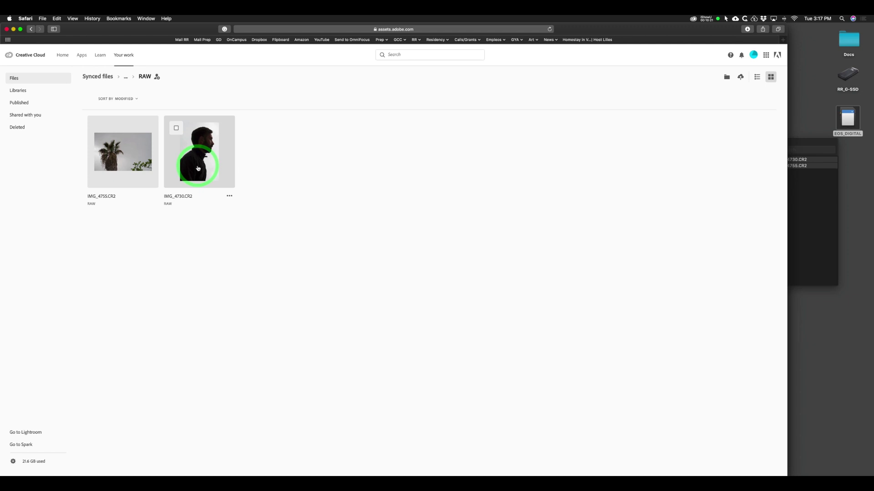
{"action": "left_click", "coordinate": [121, 164]}
{"action": "left_click", "coordinate": [195, 163]}
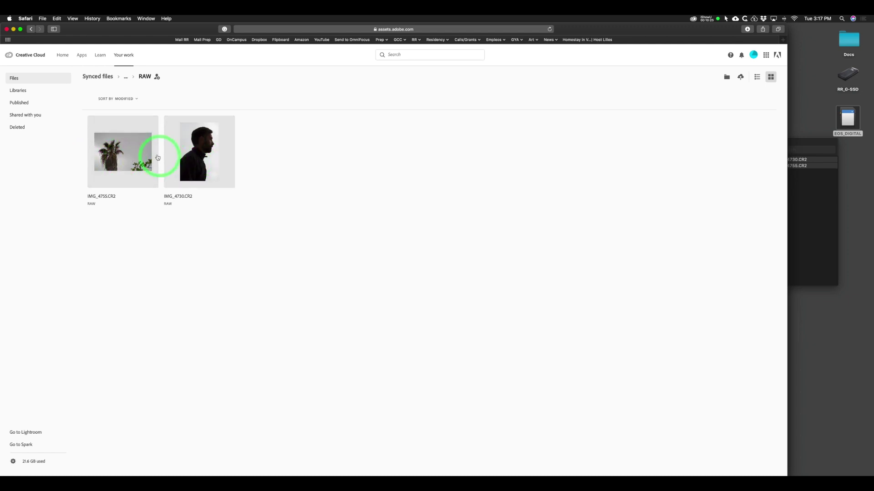
Open Cloud documents > Demo 2 to confirm IMG_4730 is there, then return to Photoshop.
{"action": "left_click", "coordinate": [15, 78]}
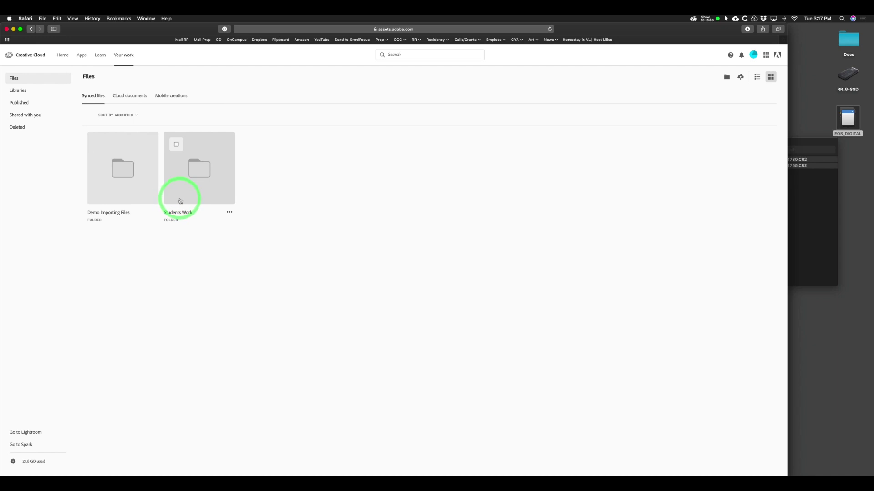
{"action": "left_click", "coordinate": [128, 97]}
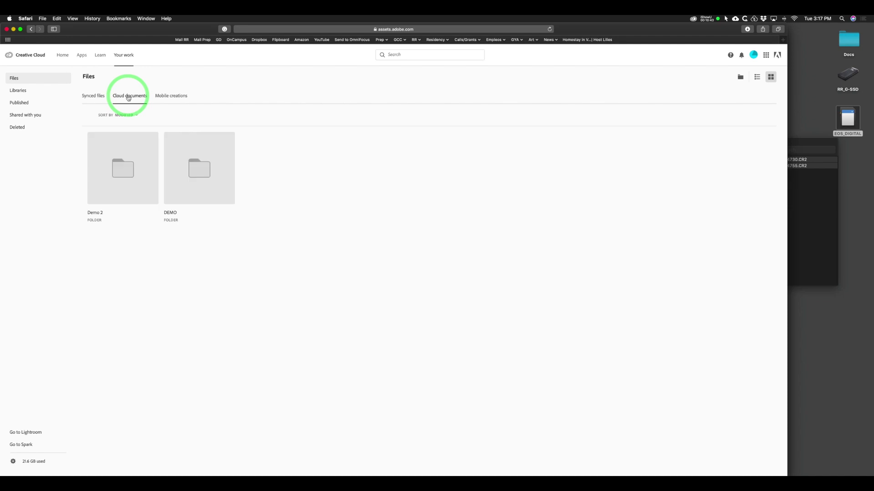
{"action": "left_click", "coordinate": [122, 172]}
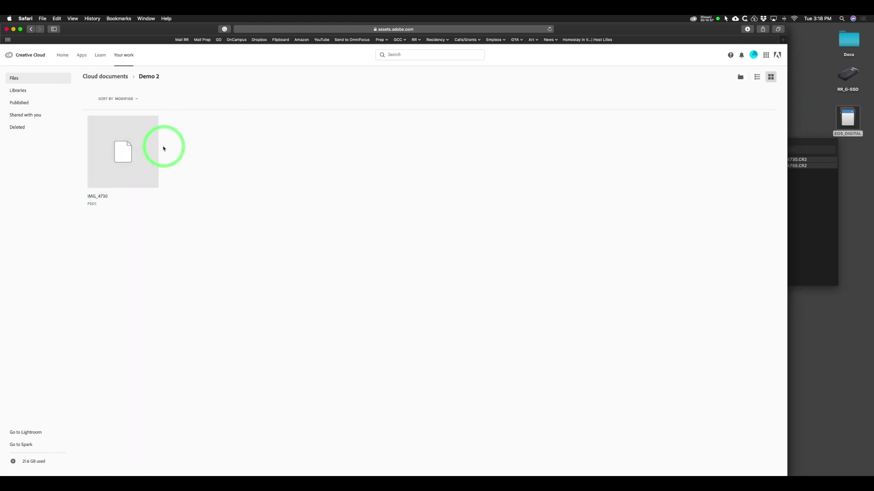
{"action": "key", "text": "super+Tab"}
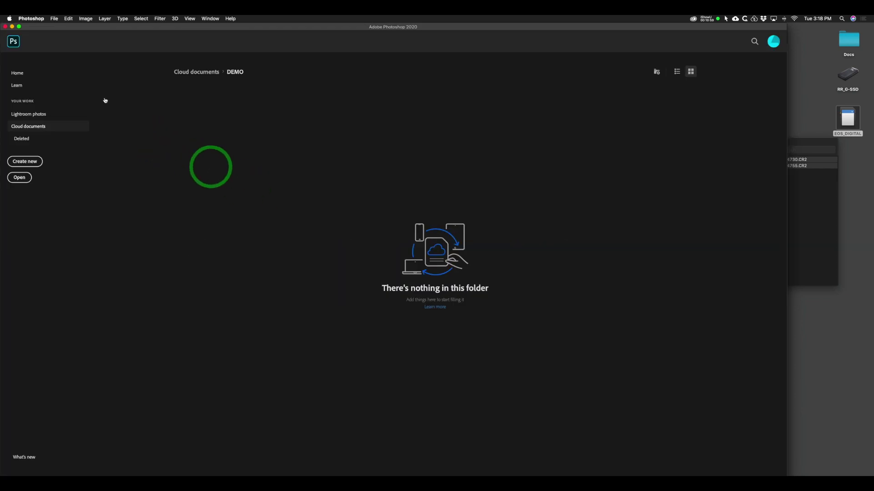
Quit Photoshop from the Photoshop menu so it can be relaunched.
{"action": "left_click", "coordinate": [29, 18]}
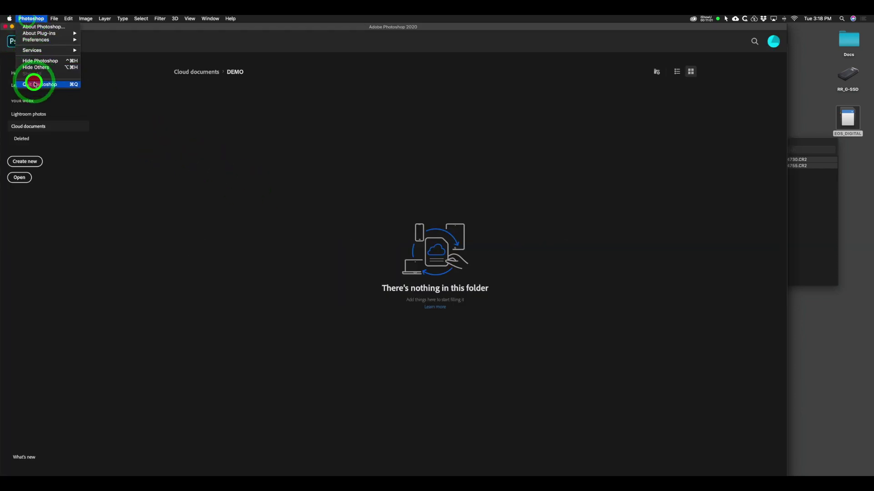
{"action": "left_click", "coordinate": [35, 84]}
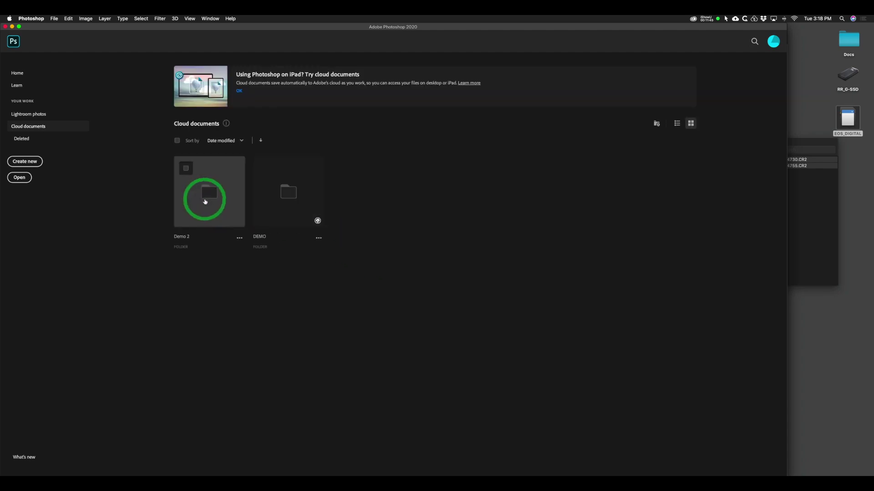
Inside the Demo 2 cloud folder, create a new folder named 'Sample folder'.
{"action": "left_click", "coordinate": [220, 197]}
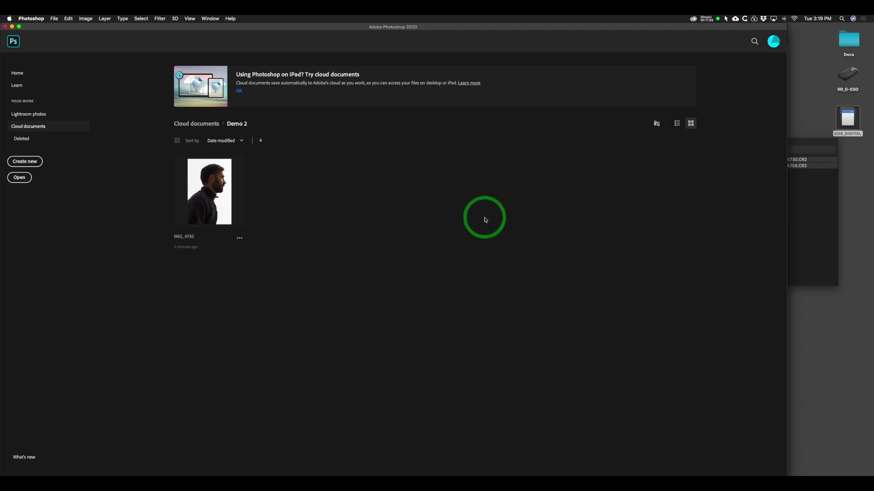
{"action": "left_click", "coordinate": [657, 125]}
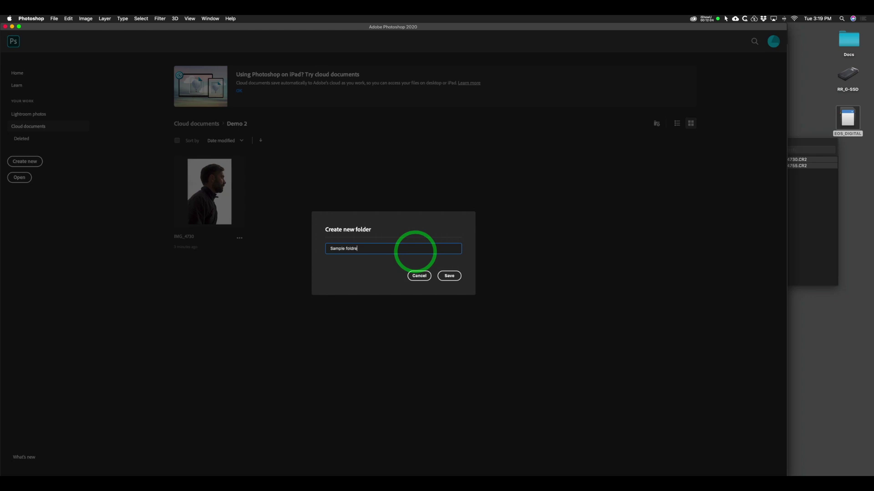
{"action": "left_click", "coordinate": [450, 274]}
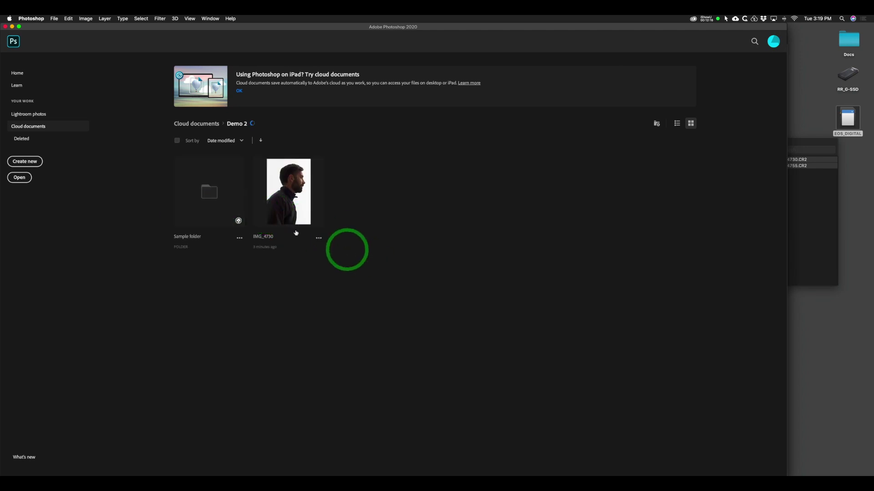
{"action": "left_click", "coordinate": [286, 196]}
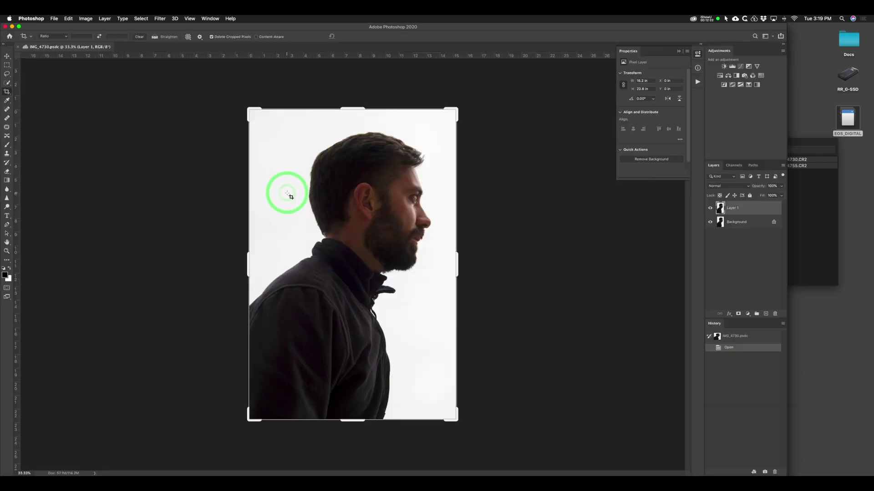
{"action": "left_click", "coordinate": [335, 195]}
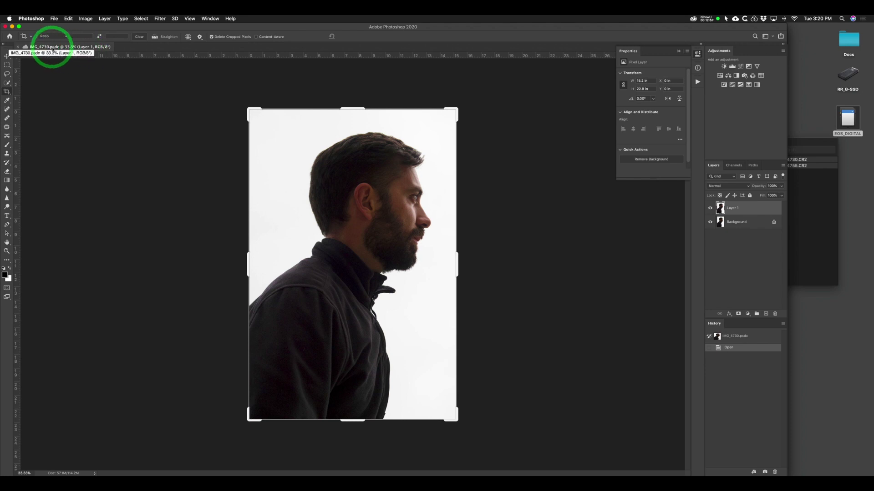
{"action": "left_click", "coordinate": [25, 47]}
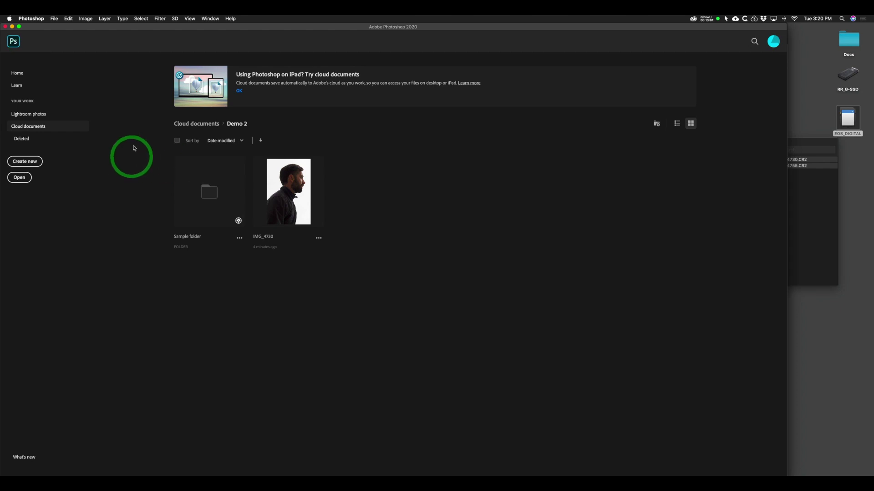
Open the recent black abstract line drawing, then go back to the Demo 2 cloud documents.
{"action": "left_click", "coordinate": [18, 73]}
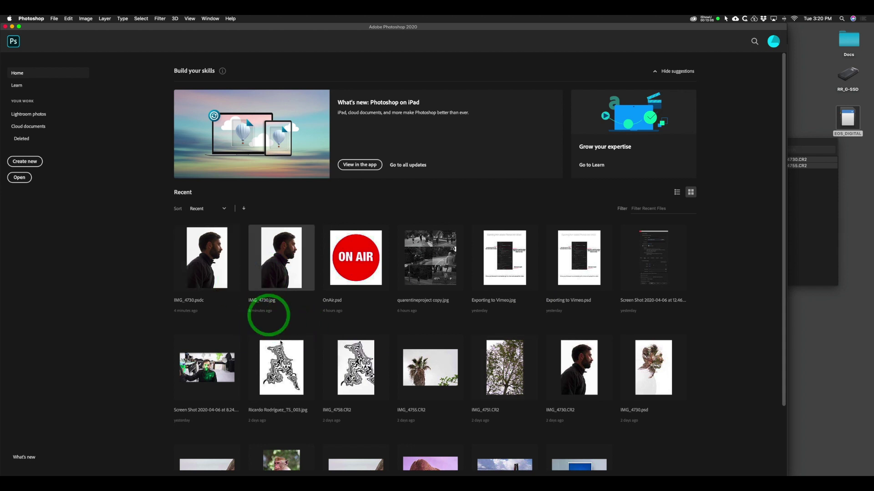
{"action": "left_click", "coordinate": [278, 354]}
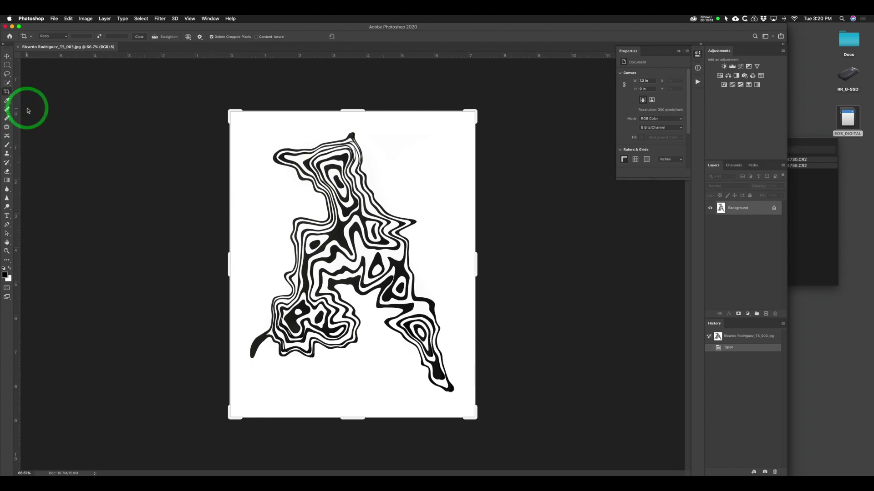
{"action": "left_click", "coordinate": [9, 37]}
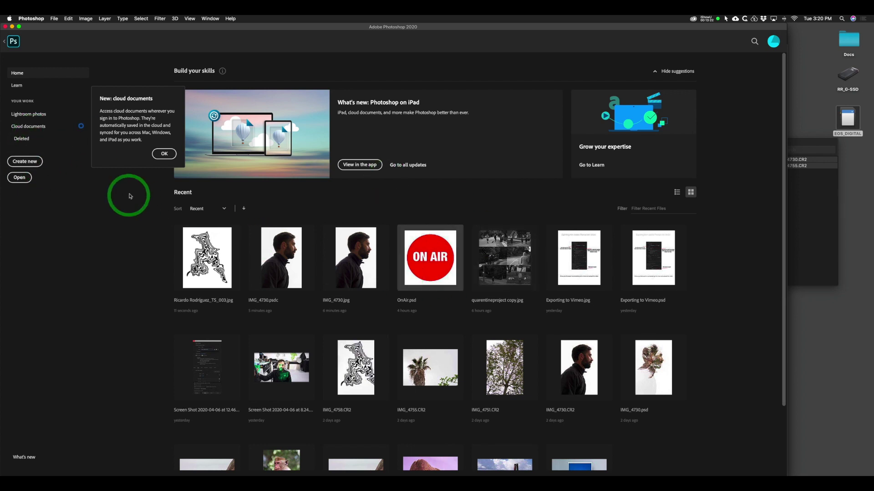
{"action": "left_click", "coordinate": [29, 127]}
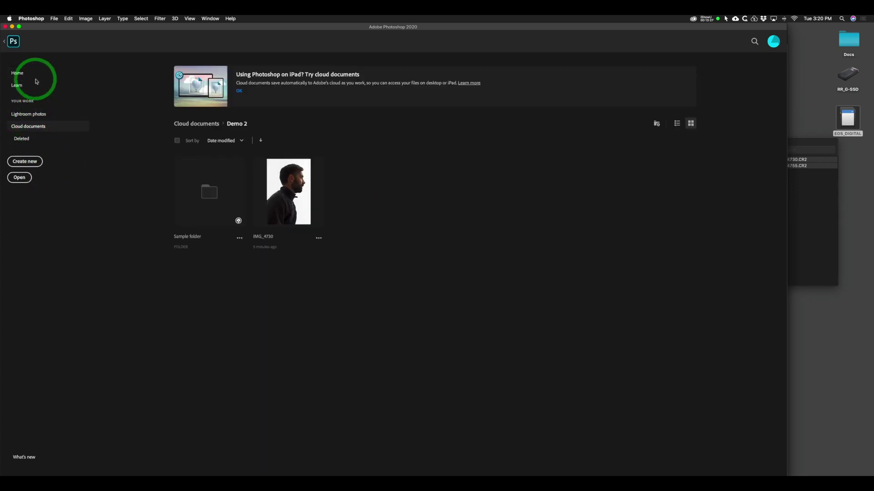
Toggle to the drawing's workspace and back to Demo 2 cloud documents, then switch to Safari.
{"action": "left_click", "coordinate": [12, 41]}
{"action": "left_click", "coordinate": [224, 151]}
{"action": "left_click", "coordinate": [9, 36]}
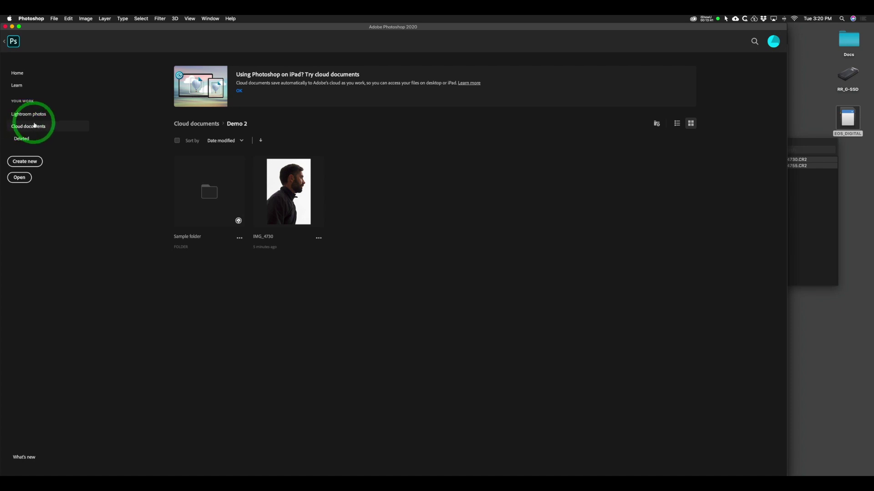
{"action": "key", "text": "super+Tab"}
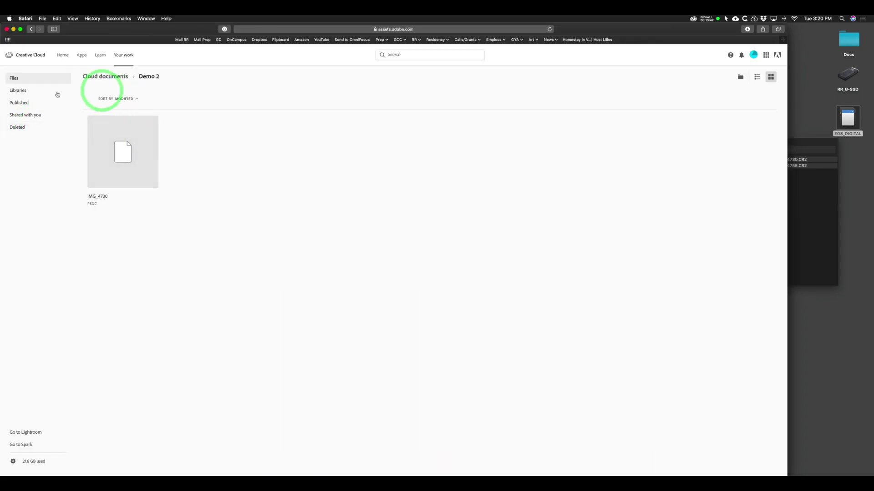
Review the Files, cloud documents and Synced files lists in Creative Cloud web, then return to Photoshop.
{"action": "left_click", "coordinate": [15, 79]}
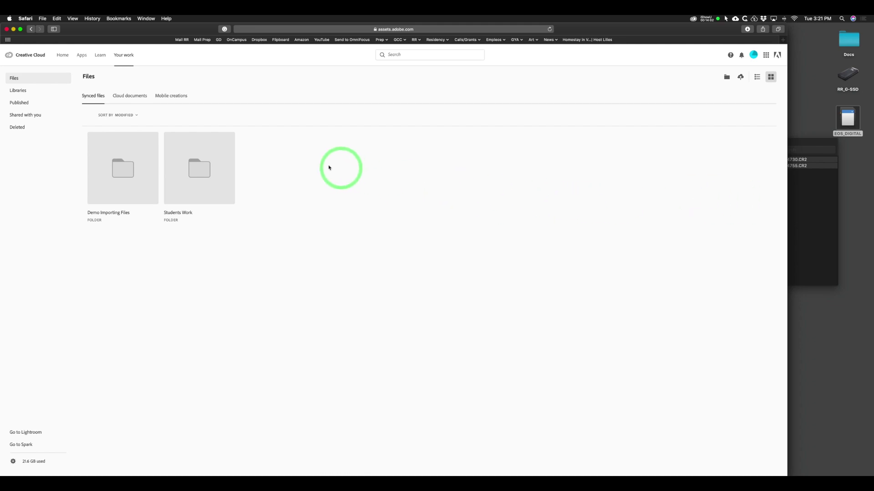
{"action": "left_click", "coordinate": [134, 97]}
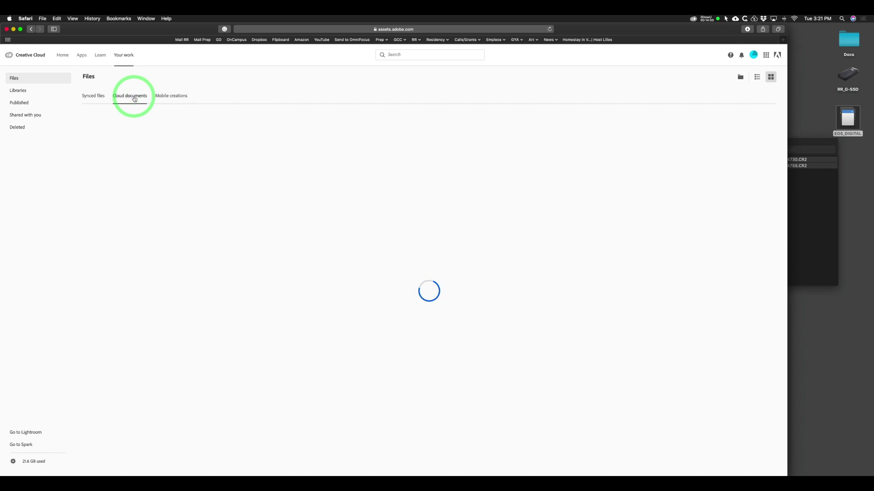
{"action": "key", "text": "super+Tab"}
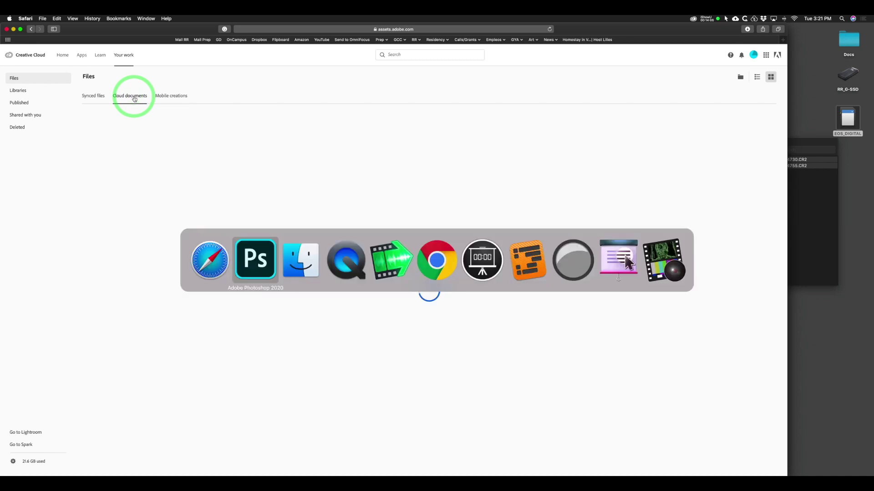
{"action": "key", "text": "Escape"}
{"action": "left_click", "coordinate": [14, 78]}
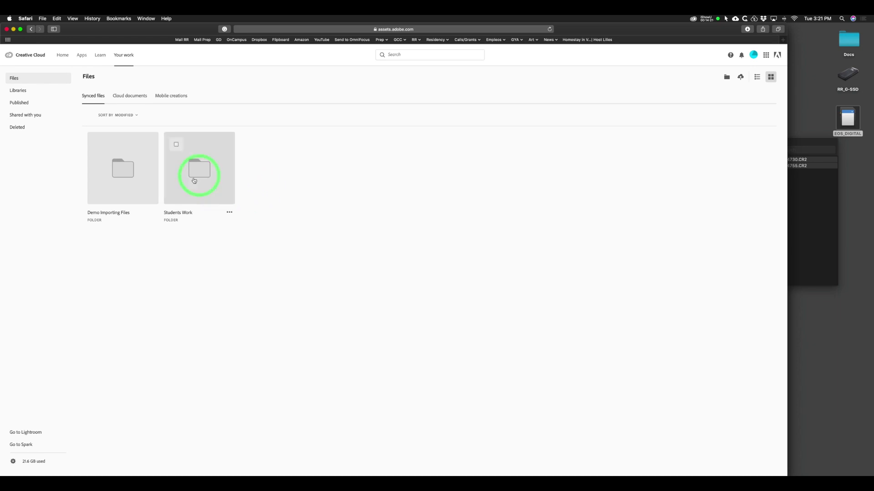
{"action": "key", "text": "super+Tab"}
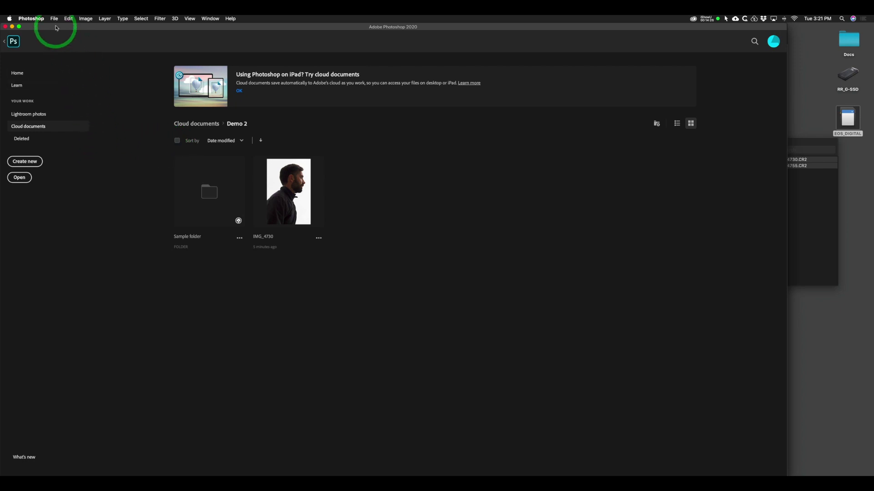
Return to the abstract artwork, open File > Save As, then dismiss the save-location dialog without saving.
{"action": "left_click", "coordinate": [14, 40]}
{"action": "left_click", "coordinate": [54, 19]}
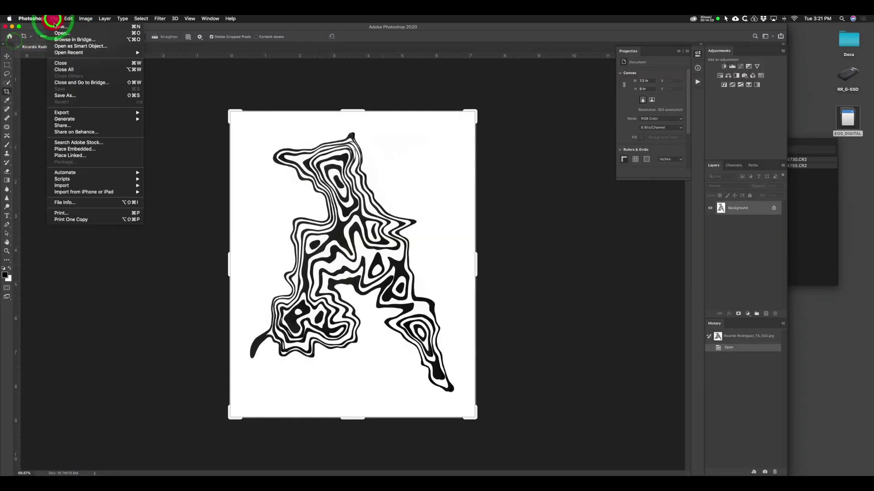
{"action": "left_click", "coordinate": [73, 95]}
{"action": "left_click", "coordinate": [271, 312]}
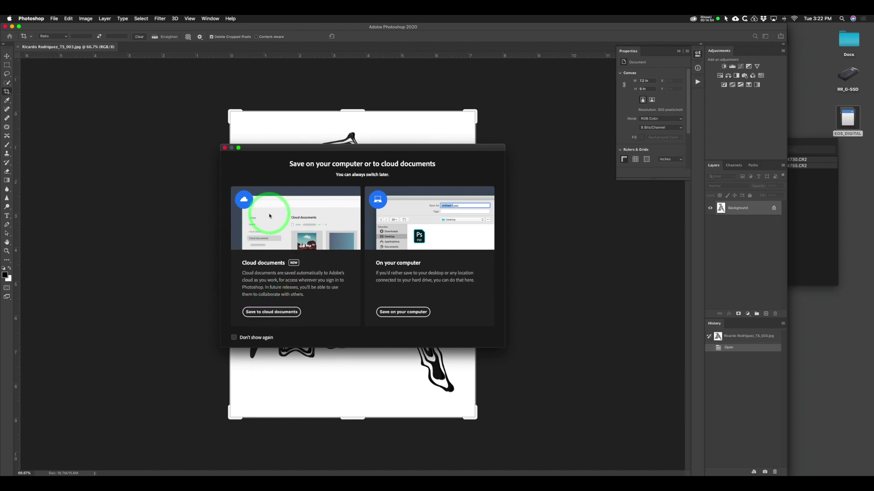
{"action": "left_click_drag", "start_coordinate": [249, 150], "coordinate": [210, 155]}
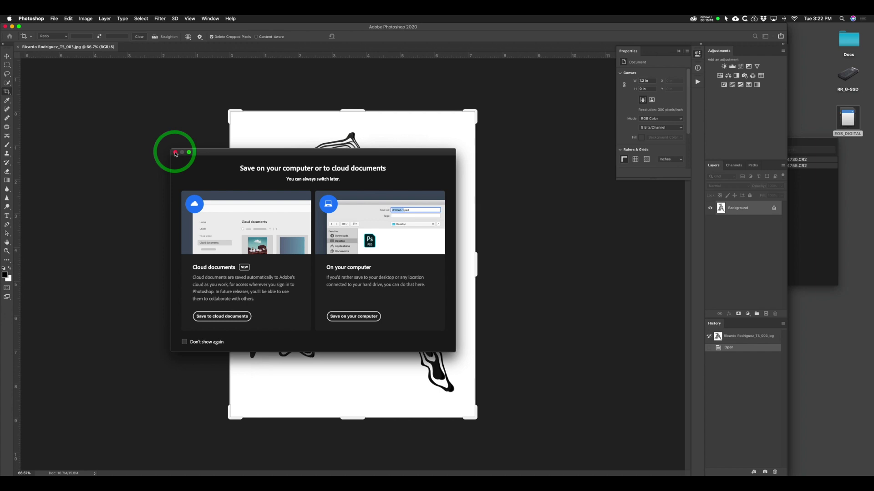
{"action": "left_click", "coordinate": [175, 152]}
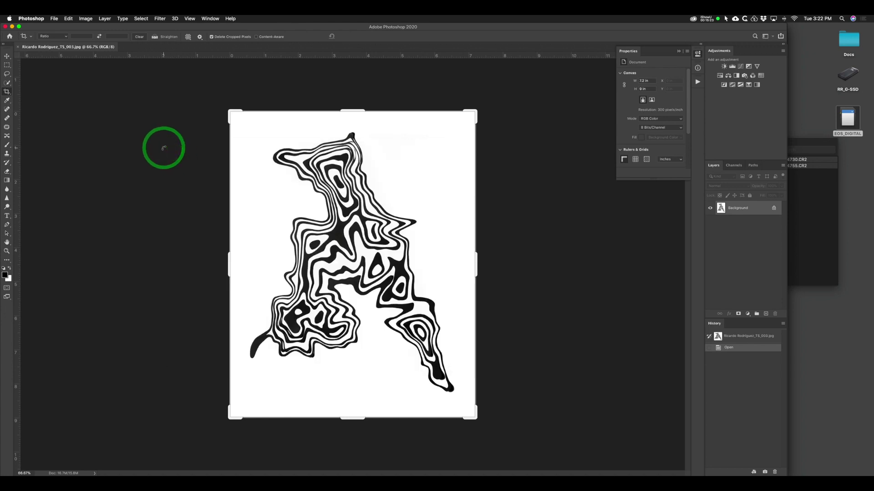
Show the Home screen's Demo 2 cloud documents again, then switch to another application.
{"action": "left_click", "coordinate": [9, 35]}
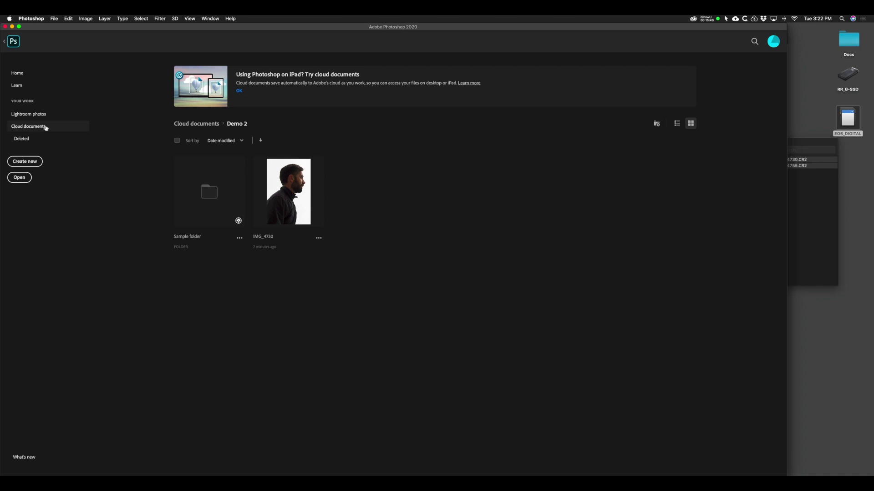
{"action": "key", "text": "super+Tab"}
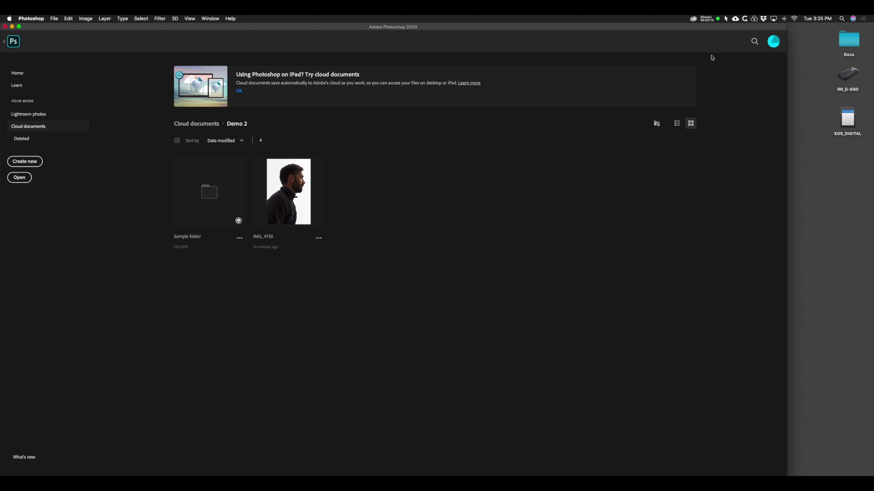
In Creative Cloud desktop, pause file syncing in the syncing preferences.
{"action": "left_click", "coordinate": [693, 21]}
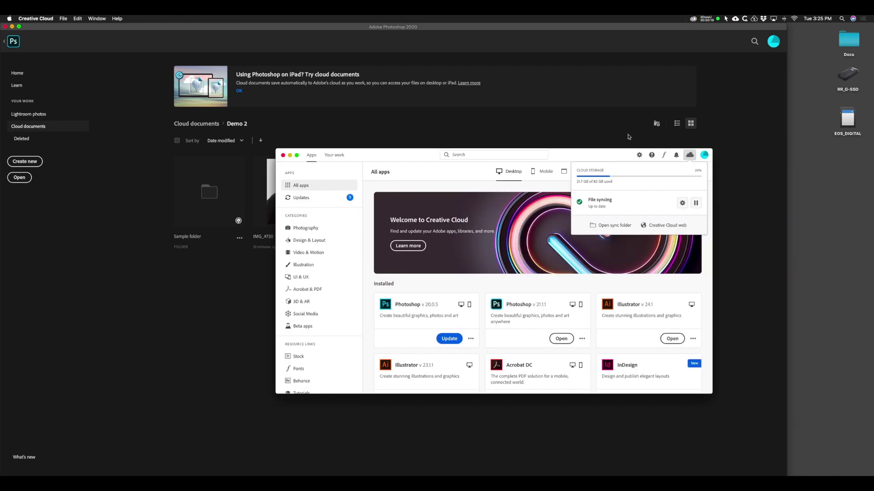
{"action": "left_click_drag", "start_coordinate": [590, 154], "coordinate": [568, 131]}
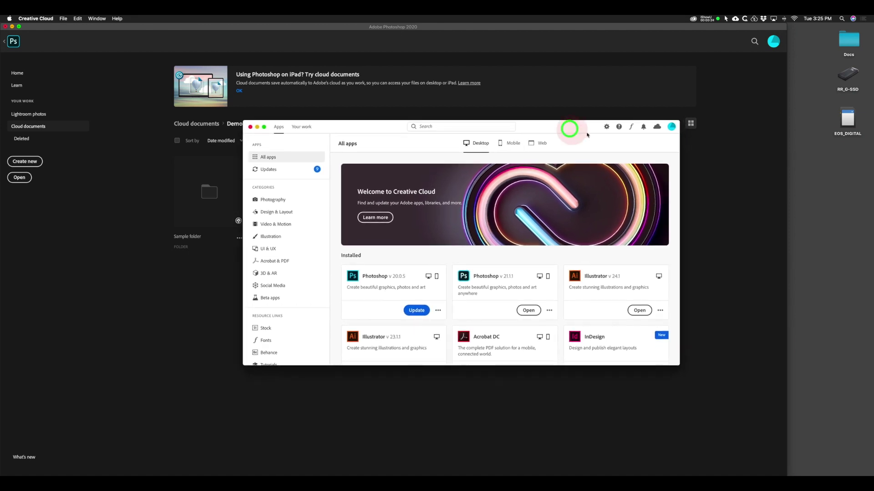
{"action": "left_click", "coordinate": [657, 128]}
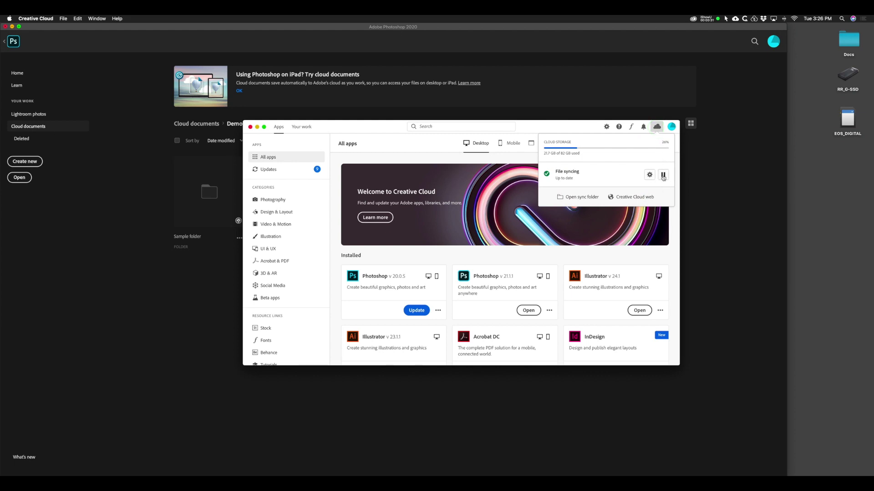
{"action": "left_click", "coordinate": [650, 176]}
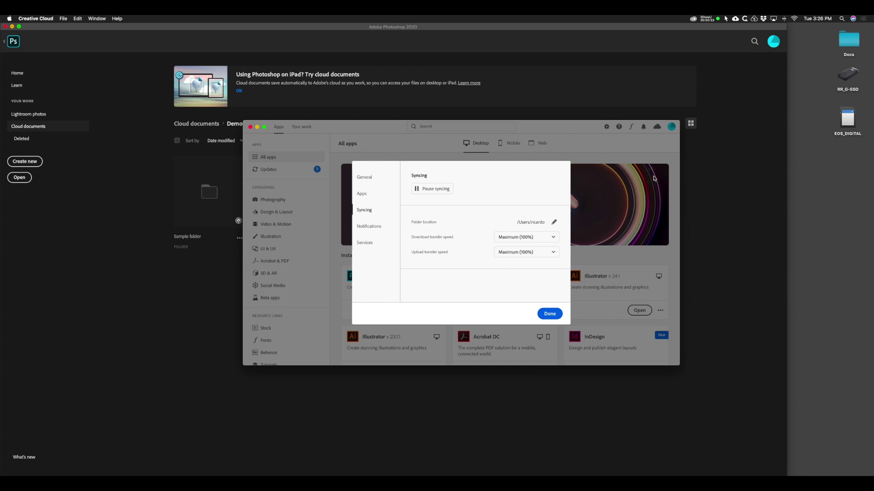
{"action": "left_click", "coordinate": [426, 191]}
{"action": "left_click", "coordinate": [549, 314]}
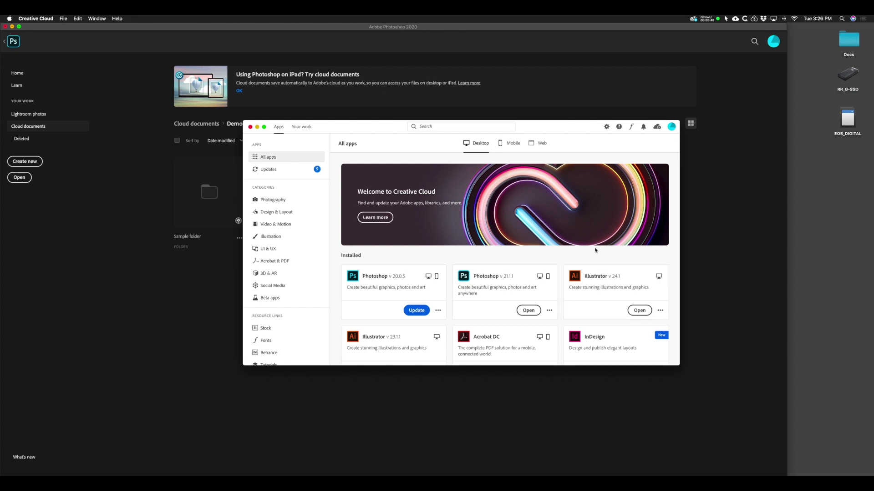
Open the Creative Cloud Files sync folder in Finder from the file syncing status.
{"action": "left_click", "coordinate": [302, 127]}
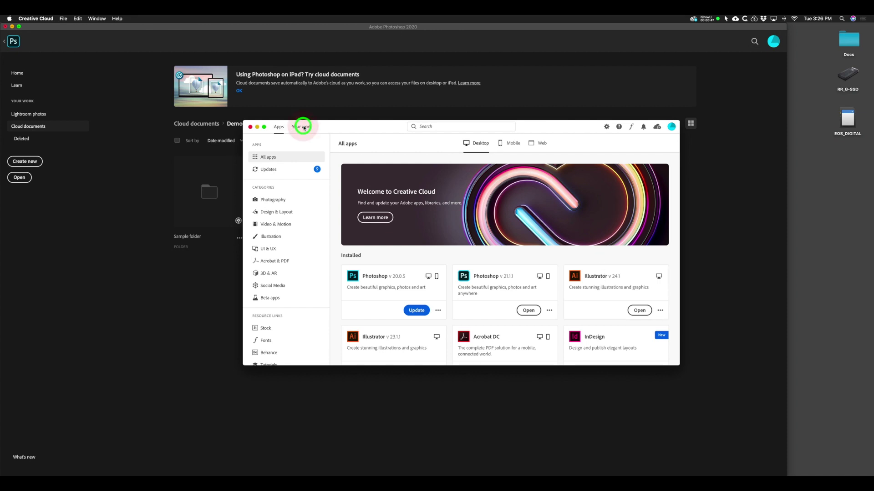
{"action": "left_click", "coordinate": [278, 127]}
{"action": "left_click", "coordinate": [655, 126]}
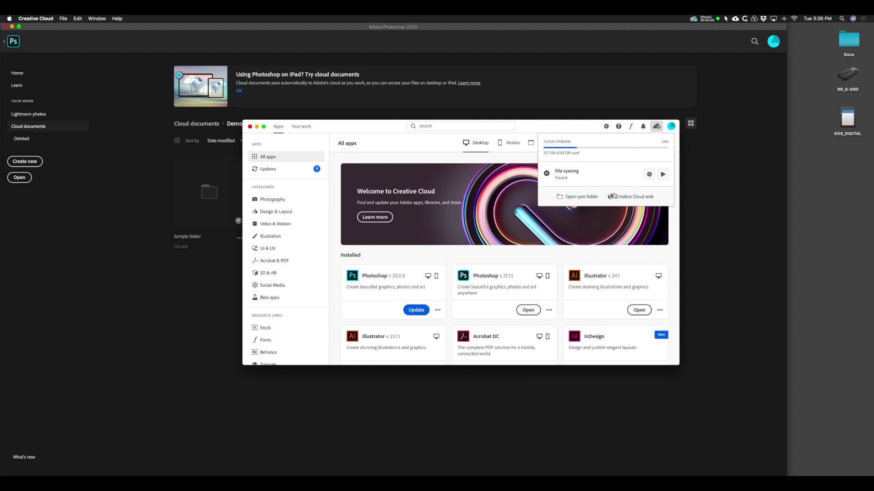
{"action": "left_click", "coordinate": [576, 199]}
{"action": "left_click_drag", "start_coordinate": [378, 222], "coordinate": [375, 179]}
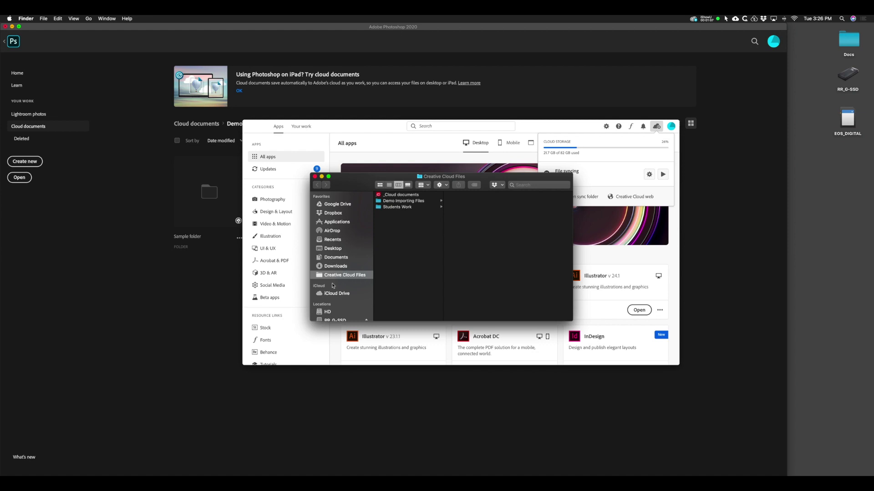
Browse Students Work and each student's PSD folder in Finder, then close the window.
{"action": "left_click", "coordinate": [388, 208]}
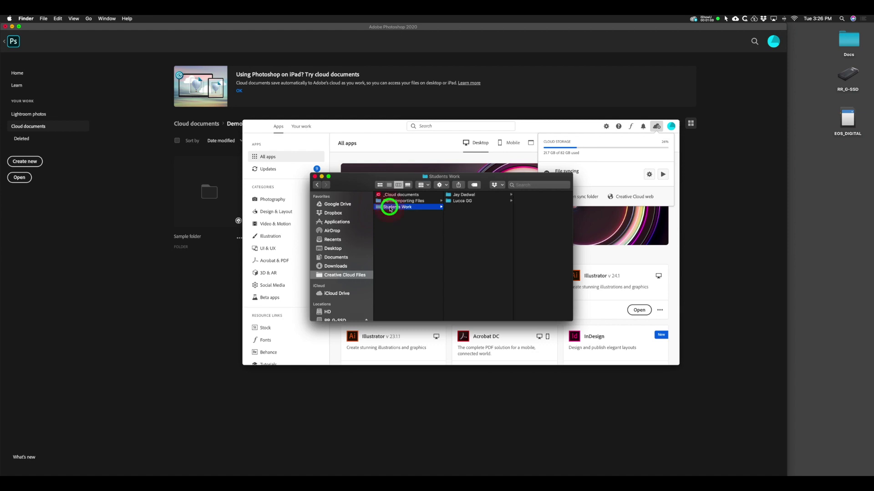
{"action": "left_click", "coordinate": [460, 195]}
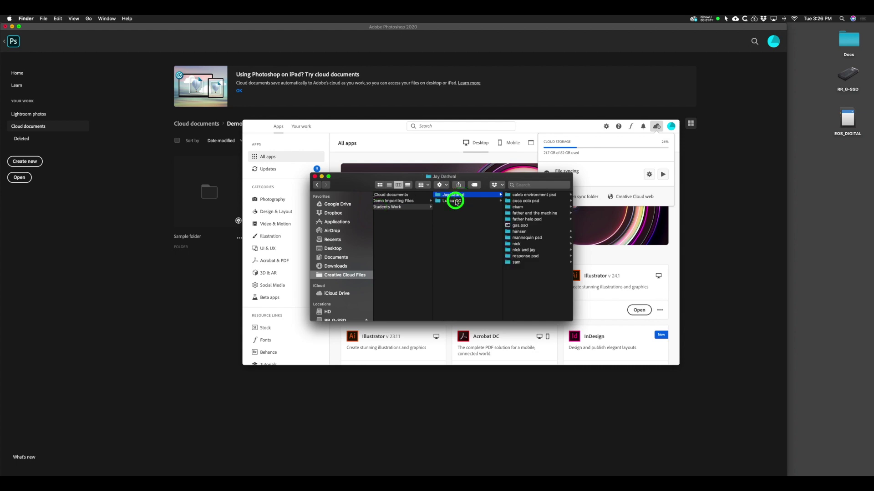
{"action": "left_click", "coordinate": [461, 201]}
{"action": "scroll", "coordinate": [453, 224], "scroll_direction": "left", "scroll_amount": 3}
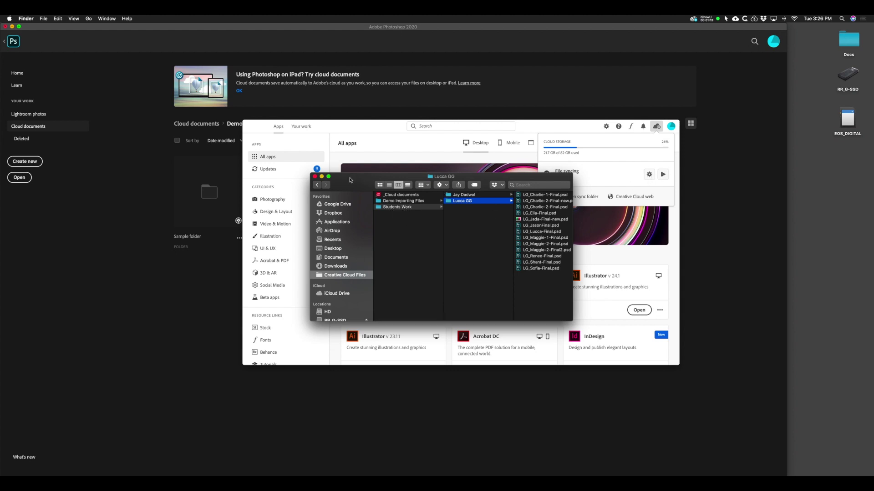
{"action": "left_click", "coordinate": [315, 177]}
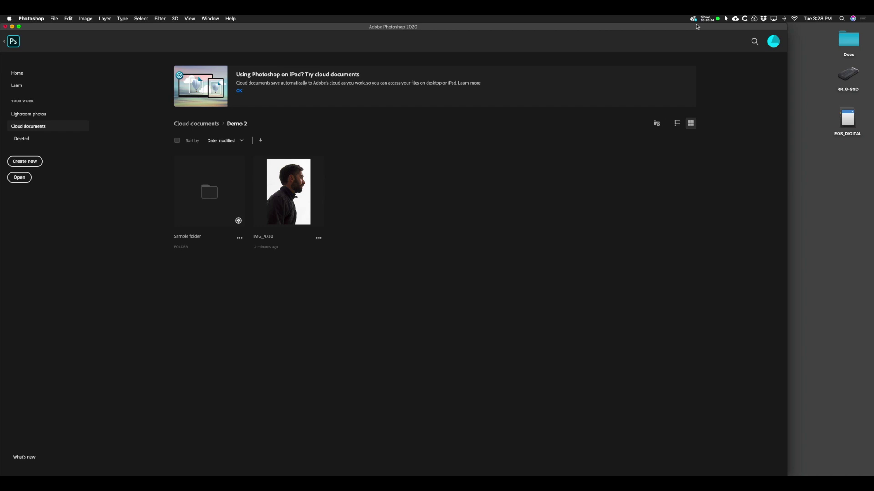
From the Creative Cloud menu-bar app's file syncing panel, reopen the Creative Cloud Files folder in Finder.
{"action": "left_click", "coordinate": [693, 18]}
{"action": "left_click", "coordinate": [676, 146]}
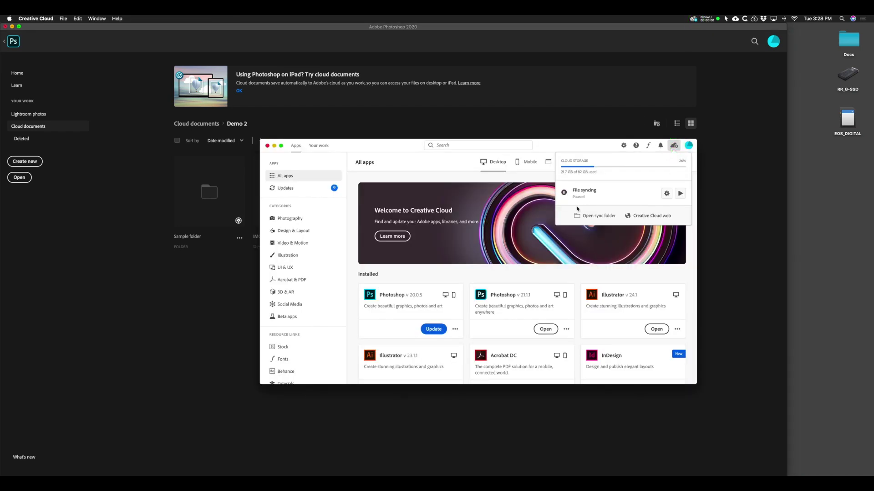
{"action": "left_click", "coordinate": [589, 217]}
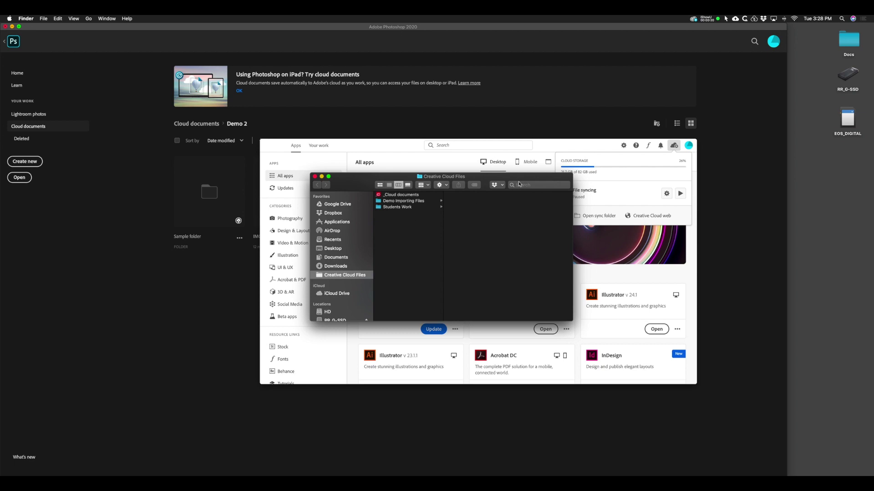
Reposition the Creative Cloud Files Finder window, then return to Photoshop's Demo 2 cloud folder.
{"action": "left_click_drag", "start_coordinate": [517, 181], "coordinate": [492, 197]}
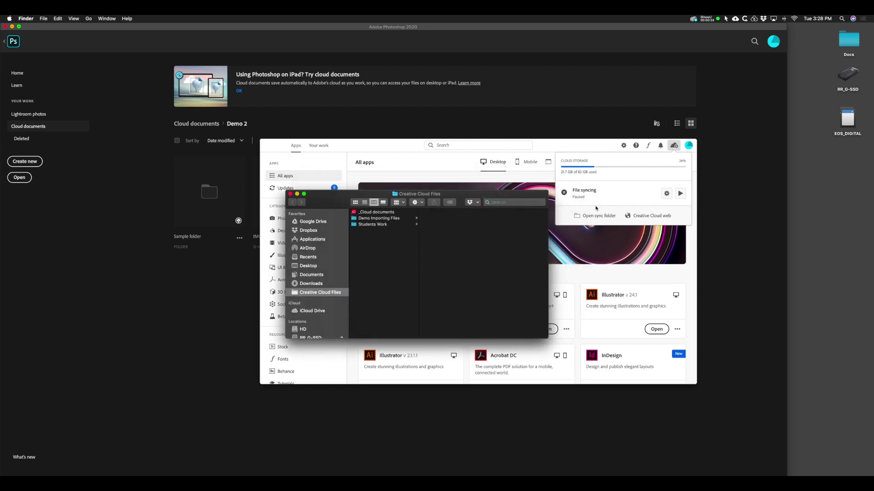
{"action": "left_click", "coordinate": [370, 233]}
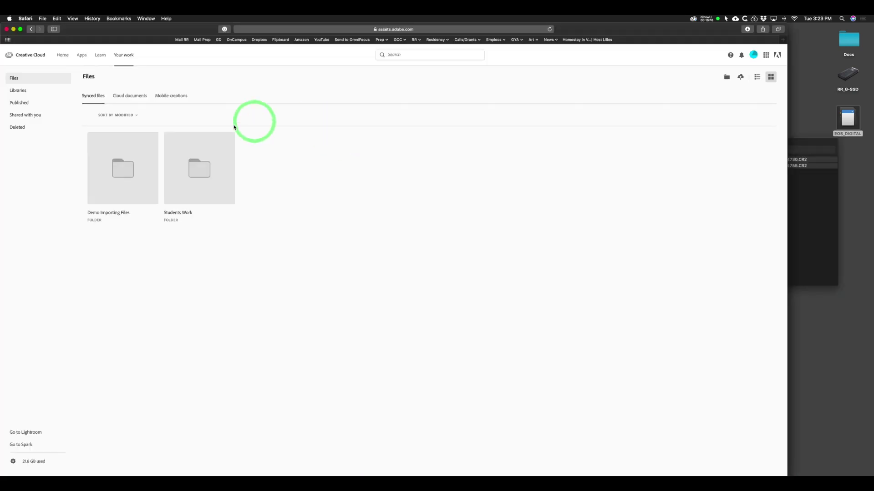
{"action": "key", "text": "super+Tab"}
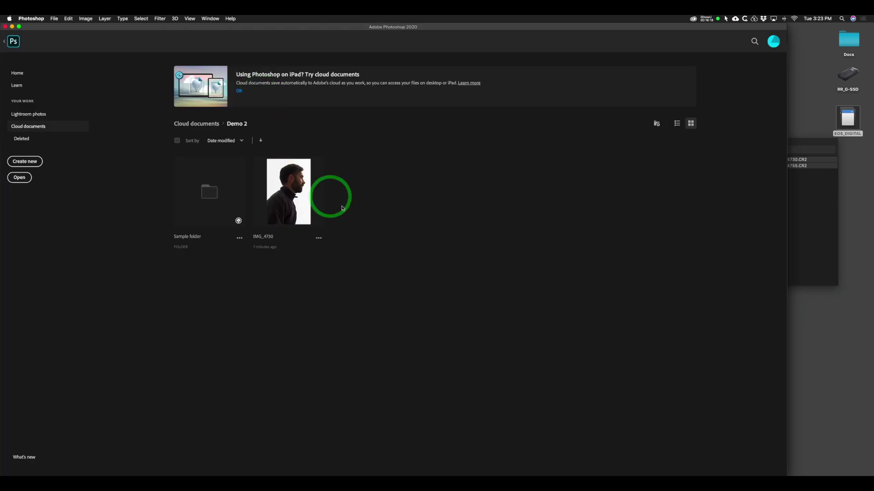